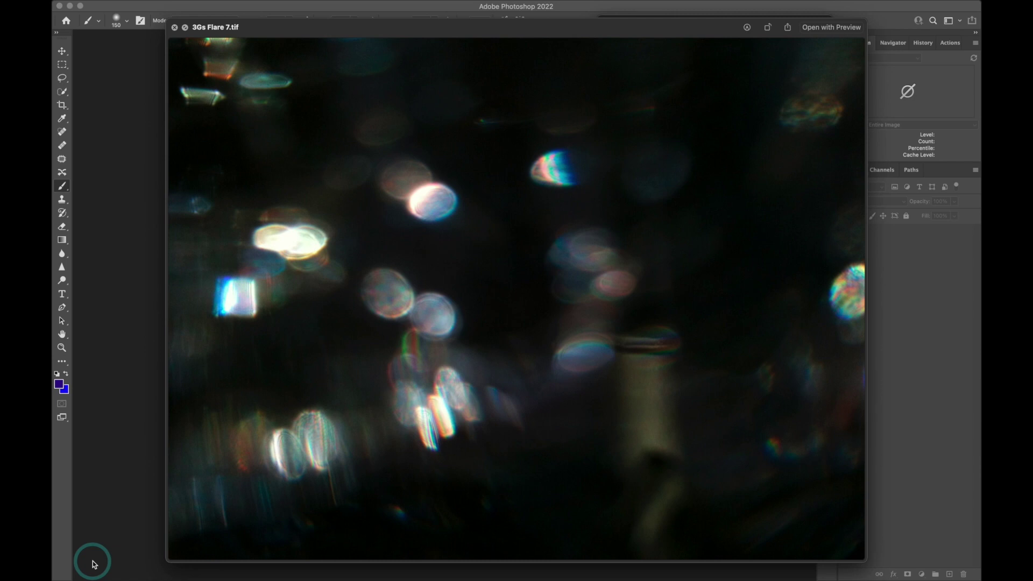
Preview the remaining flare images in the folder through 3Gs Flare 10.tif.
{"action": "key", "text": "Right"}
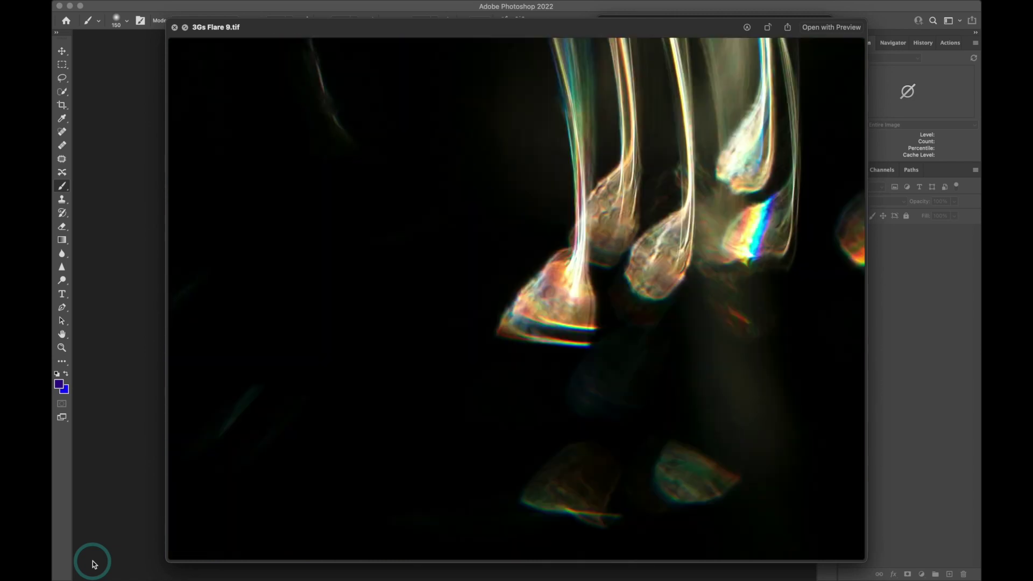
{"action": "key", "text": "Right"}
{"action": "key", "text": "space"}
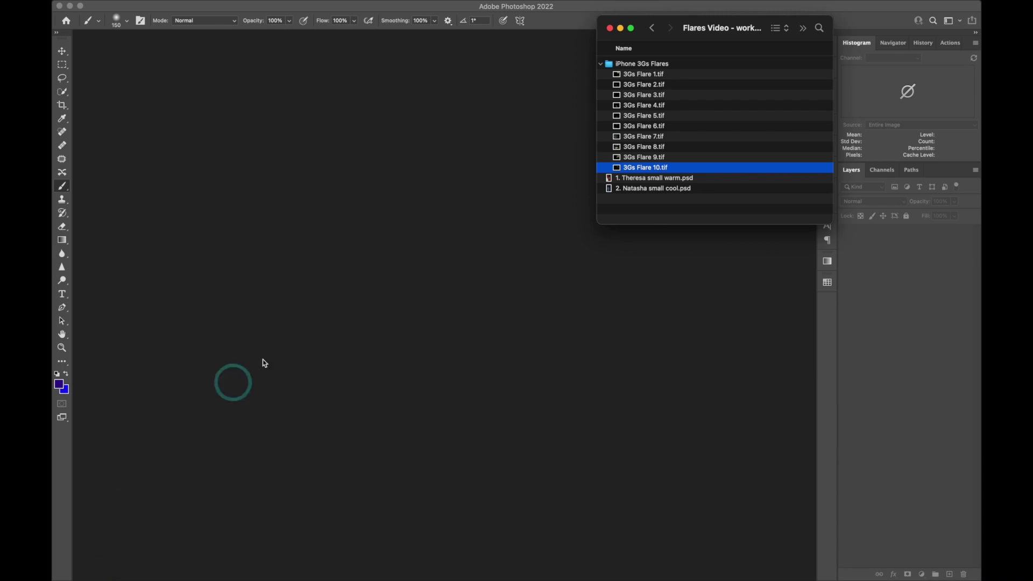
Open the small warm and small cool portrait PSD files, and bring the warm portrait to the front.
{"action": "double_click", "coordinate": [641, 180]}
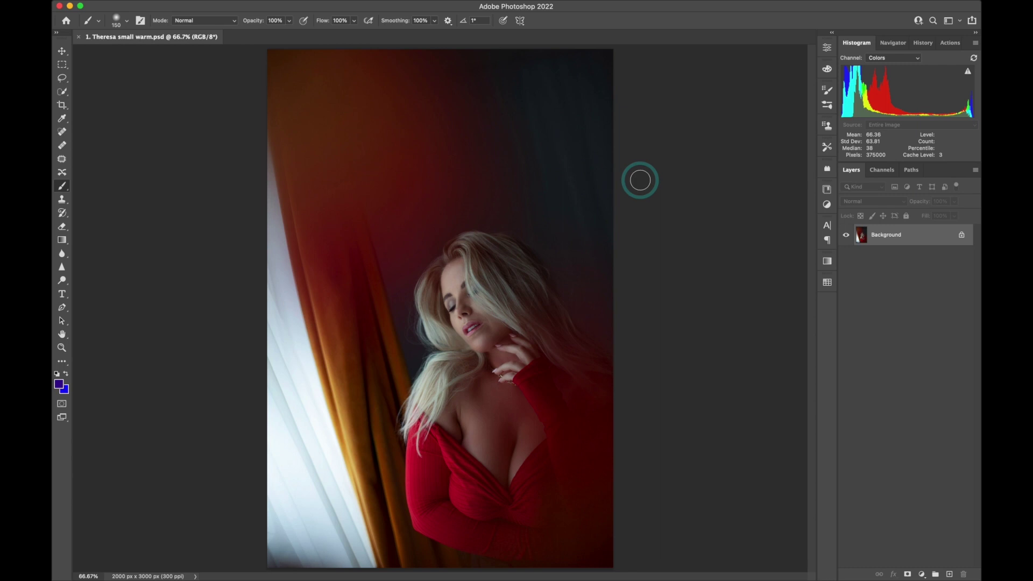
{"action": "key", "text": "super+Tab"}
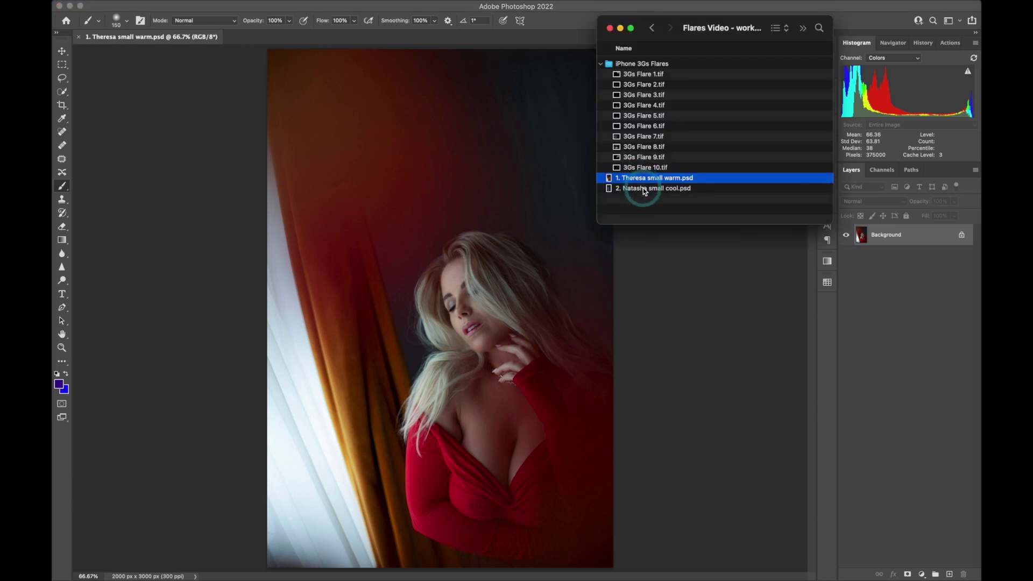
{"action": "double_click", "coordinate": [644, 188]}
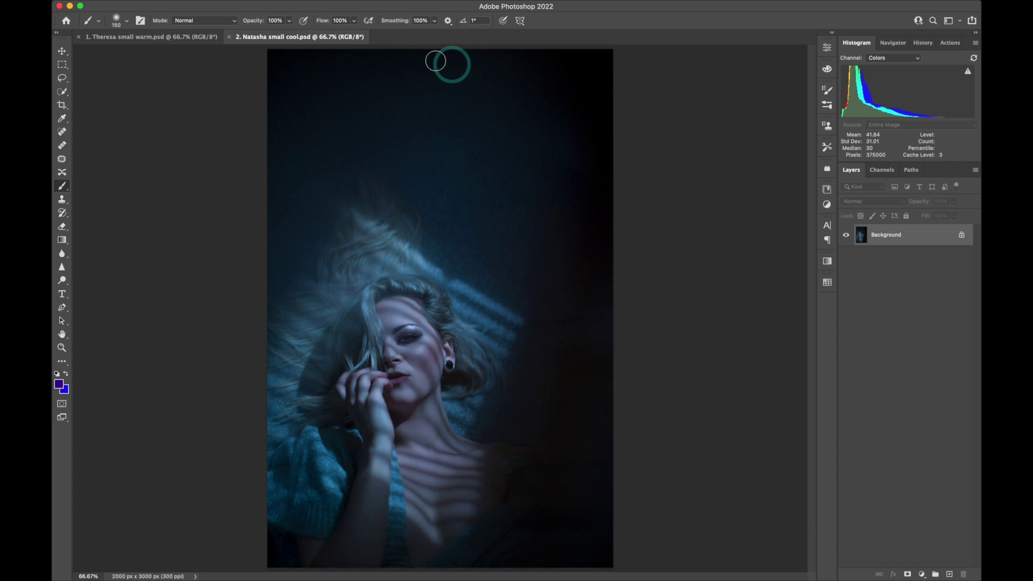
{"action": "left_click", "coordinate": [181, 39]}
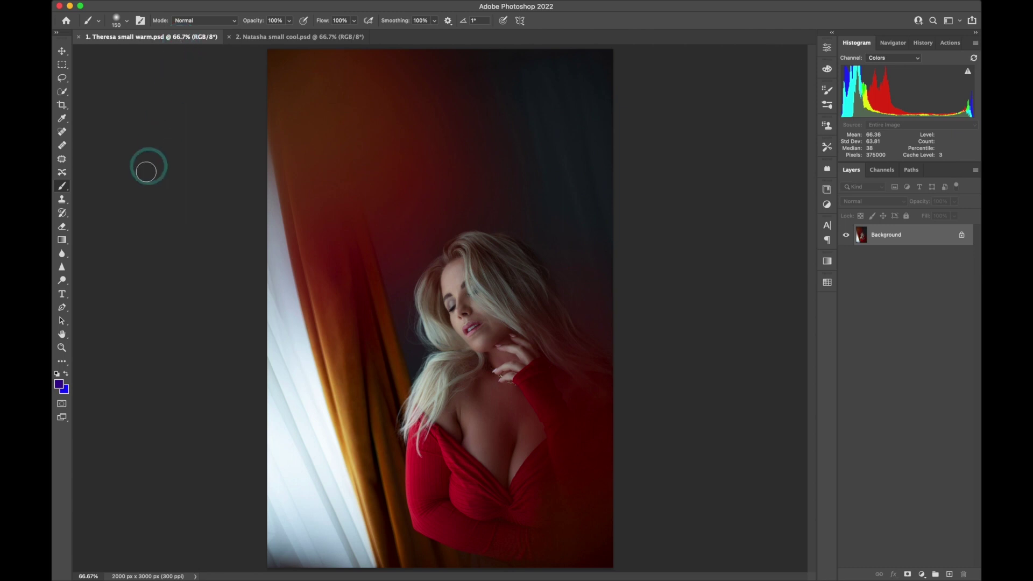
Set the foreground color to a skin tone sampled from the woman's face, raised to 100% brightness (ffe6d3).
{"action": "left_click", "coordinate": [59, 384]}
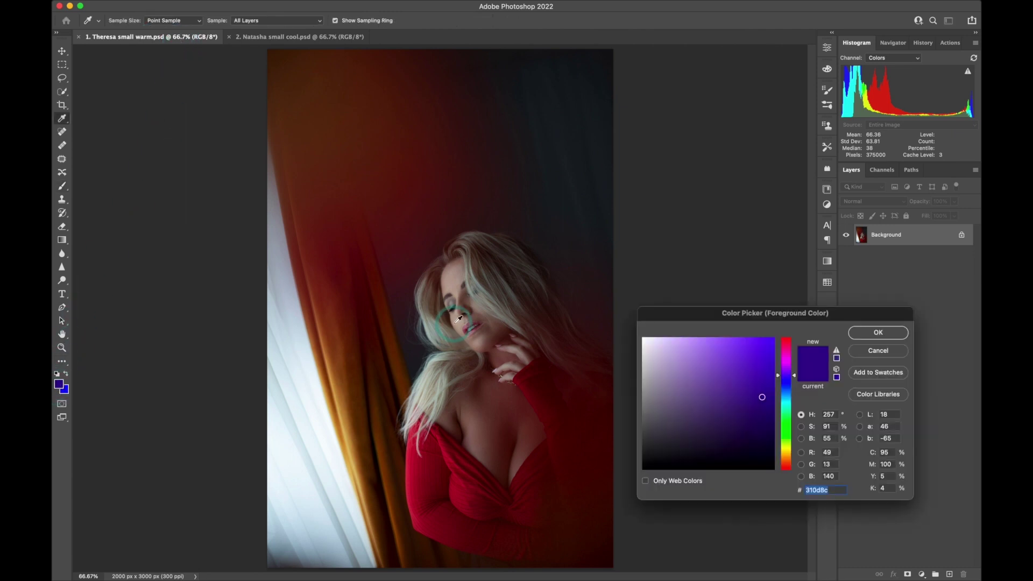
{"action": "left_click", "coordinate": [801, 439]}
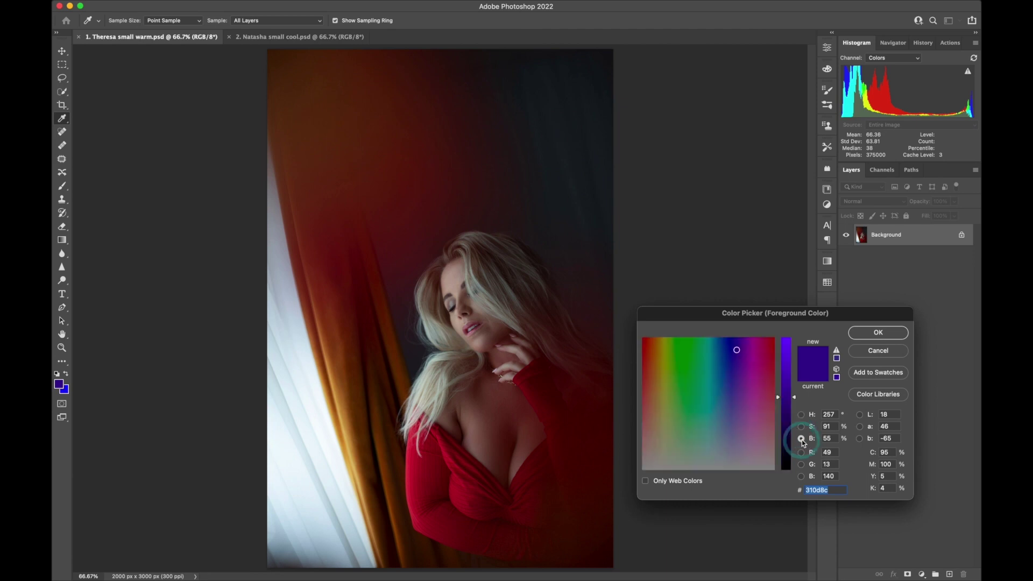
{"action": "left_click", "coordinate": [456, 292]}
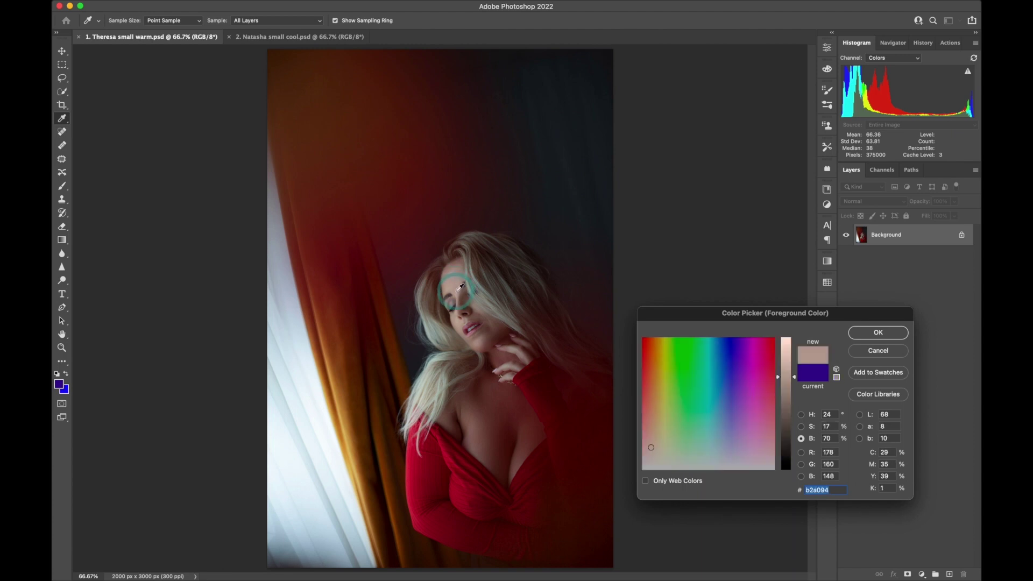
{"action": "left_click", "coordinate": [463, 319]}
{"action": "left_click", "coordinate": [461, 321]}
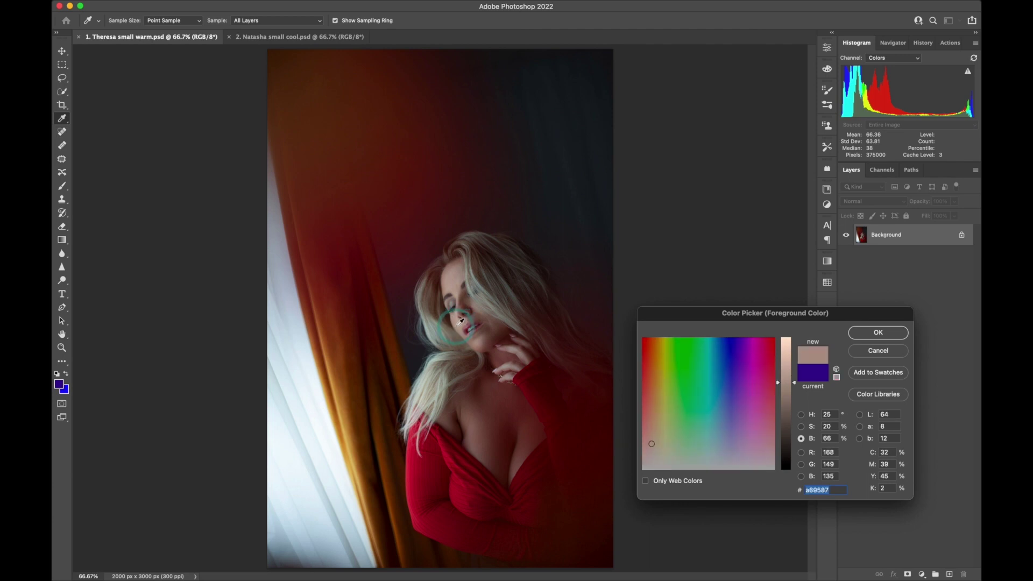
{"action": "left_click", "coordinate": [462, 319]}
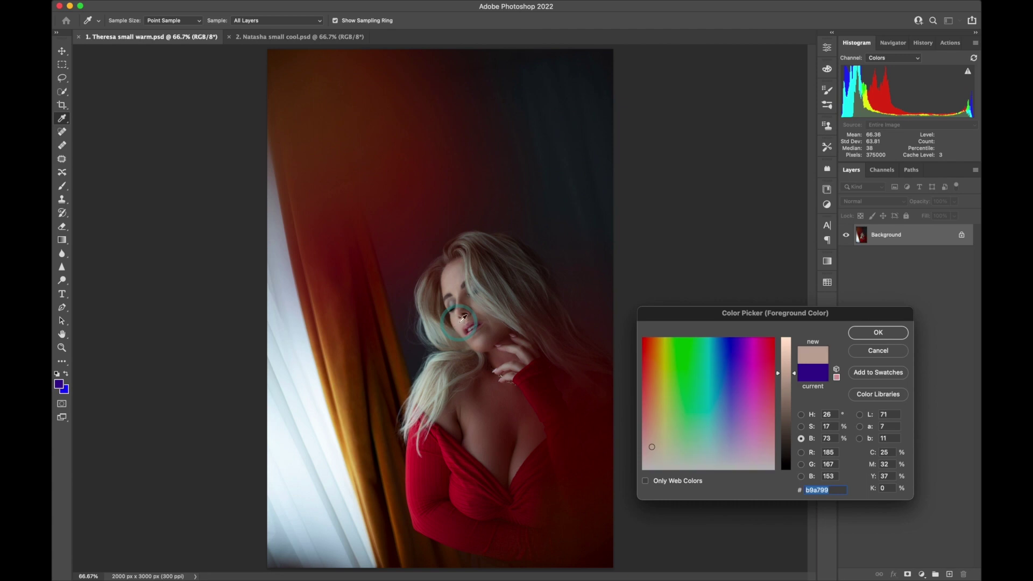
{"action": "left_click_drag", "start_coordinate": [463, 319], "coordinate": [793, 332]}
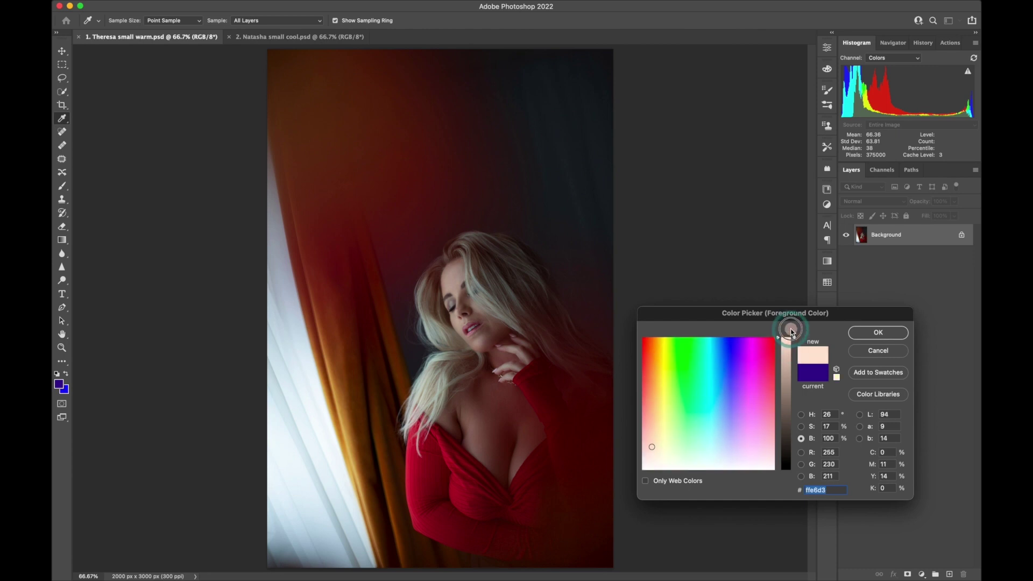
{"action": "left_click", "coordinate": [877, 331]}
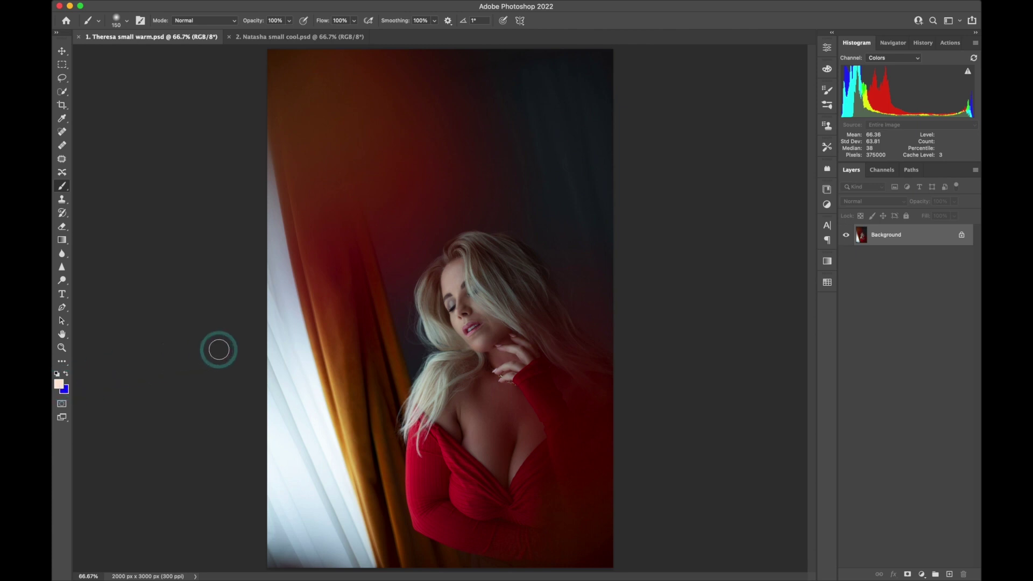
Switch to Finder and preview the flare images from 3Gs Flare 1.tif through 3Gs Flare 7.tif.
{"action": "key", "text": "super+Tab"}
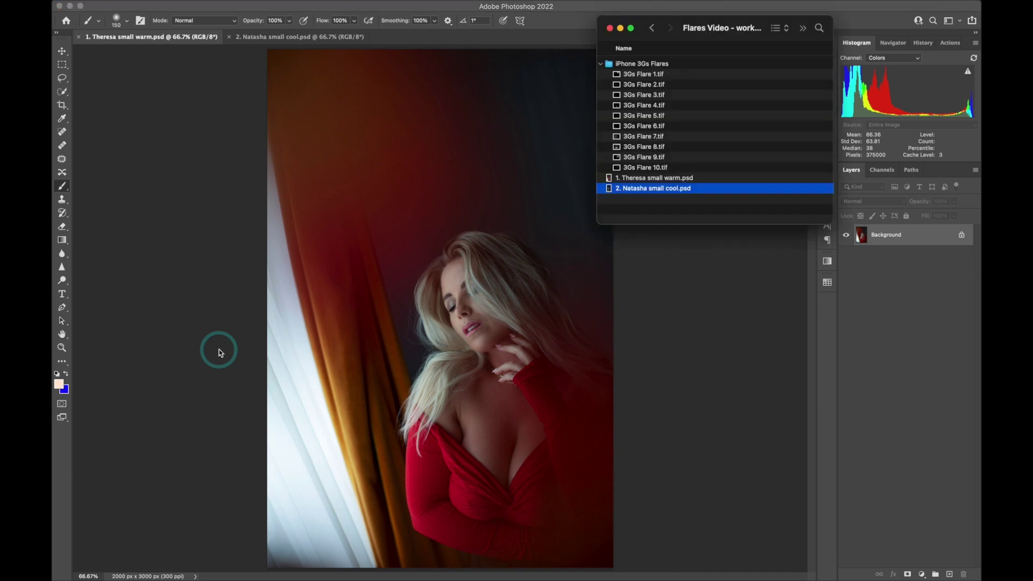
{"action": "left_click", "coordinate": [657, 75]}
{"action": "key", "text": "space"}
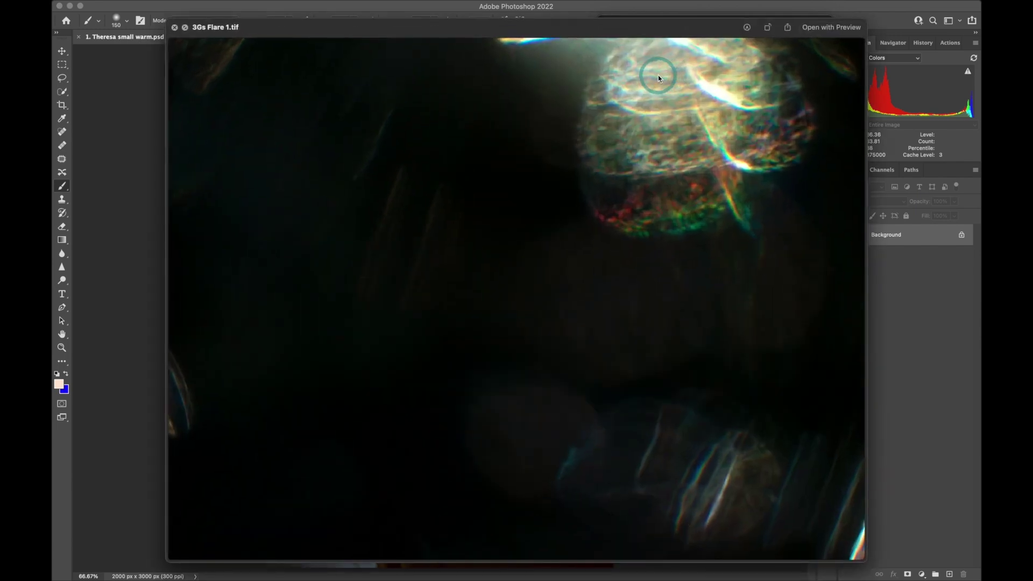
{"action": "key", "text": "Down"}
{"action": "key", "text": "Down"}
{"action": "key", "text": "Down"}
{"action": "key", "text": "Down"}
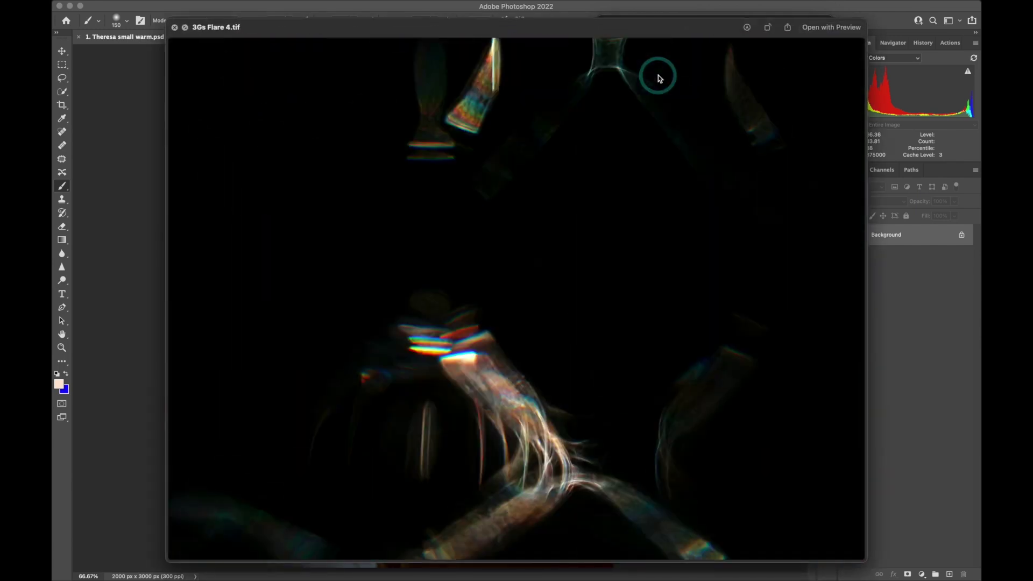
{"action": "key", "text": "Down"}
{"action": "key", "text": "Down"}
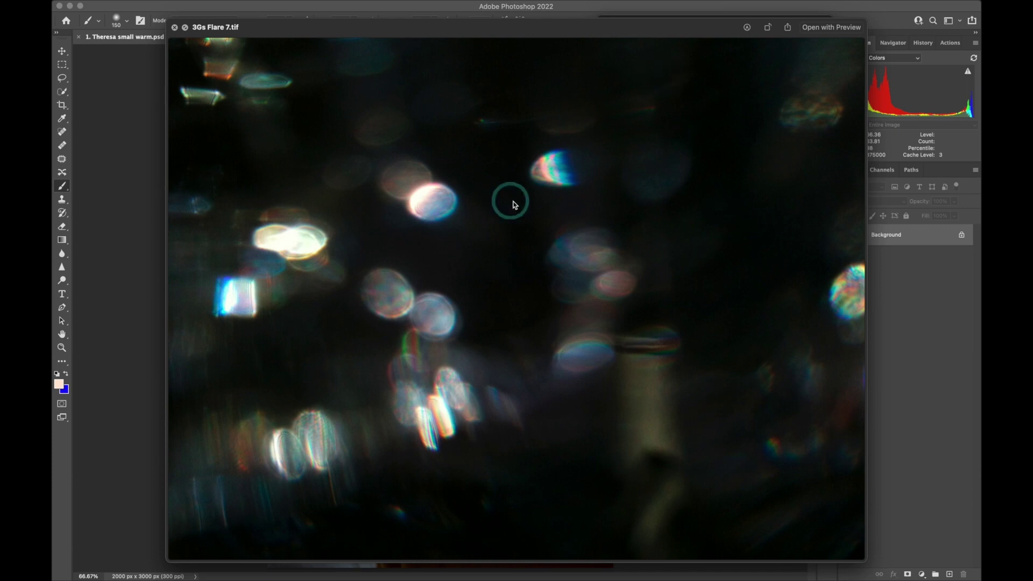
{"action": "key", "text": "space"}
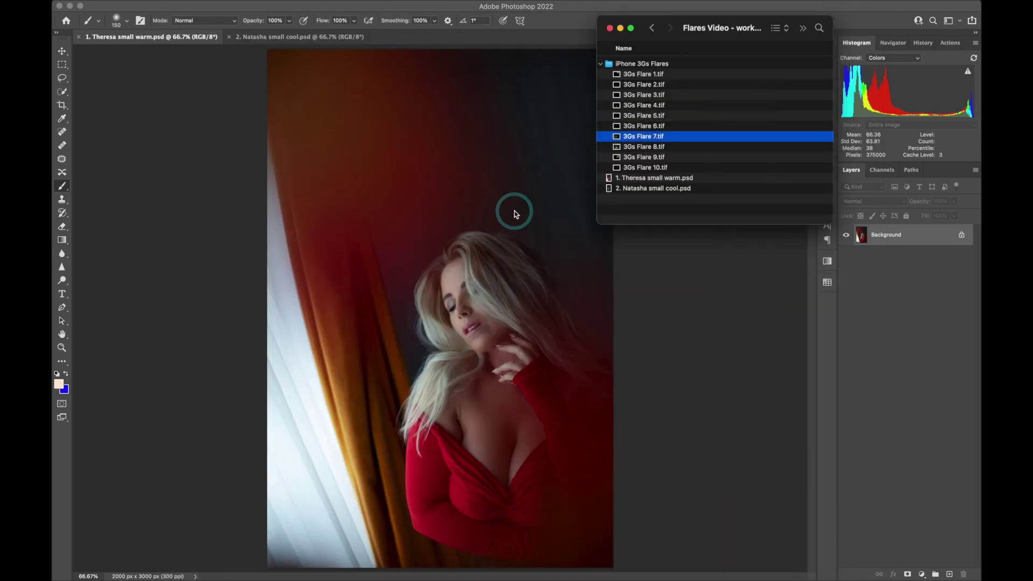
Place 3Gs Flare 7.tif over the warm portrait as a Smart Object layer with the Lighten blend mode.
{"action": "left_click_drag", "start_coordinate": [642, 143], "coordinate": [410, 295]}
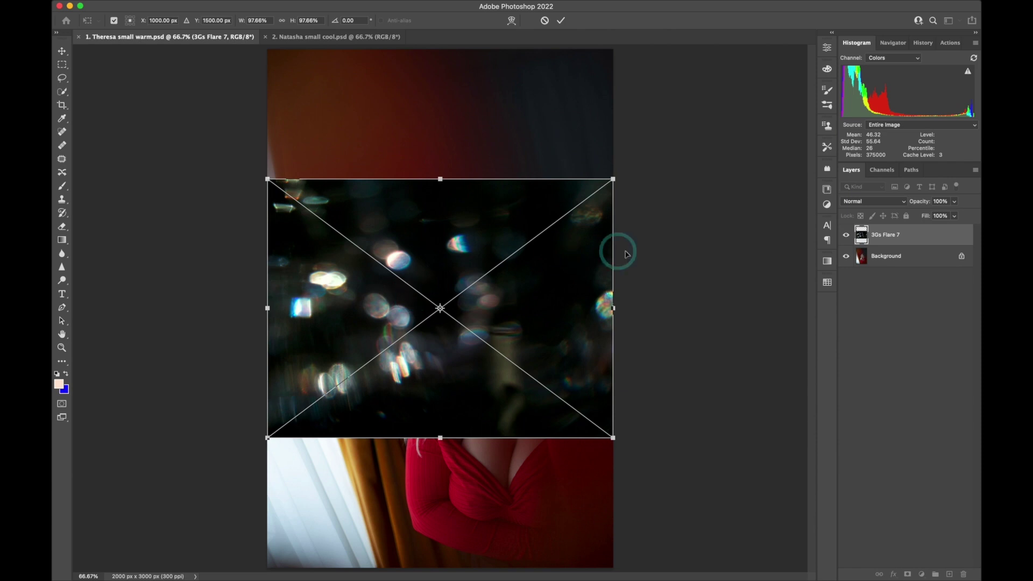
{"action": "right_click", "coordinate": [913, 238]}
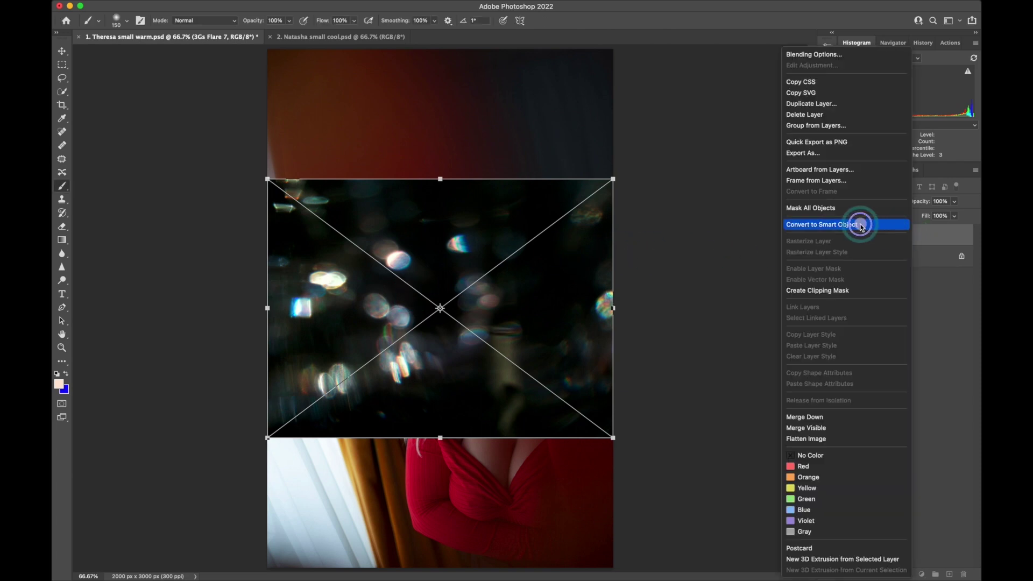
{"action": "left_click", "coordinate": [832, 226]}
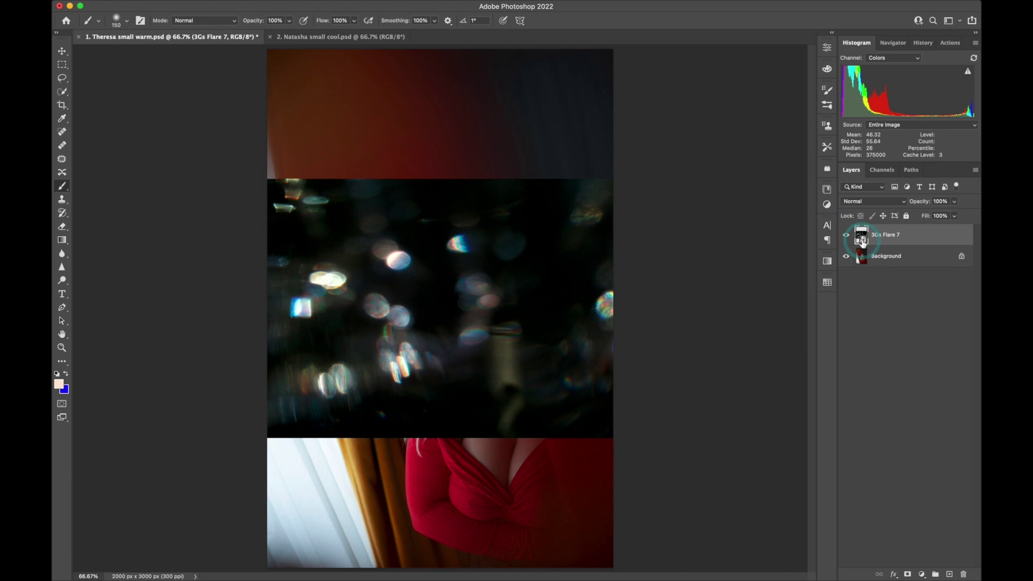
{"action": "left_click", "coordinate": [871, 204]}
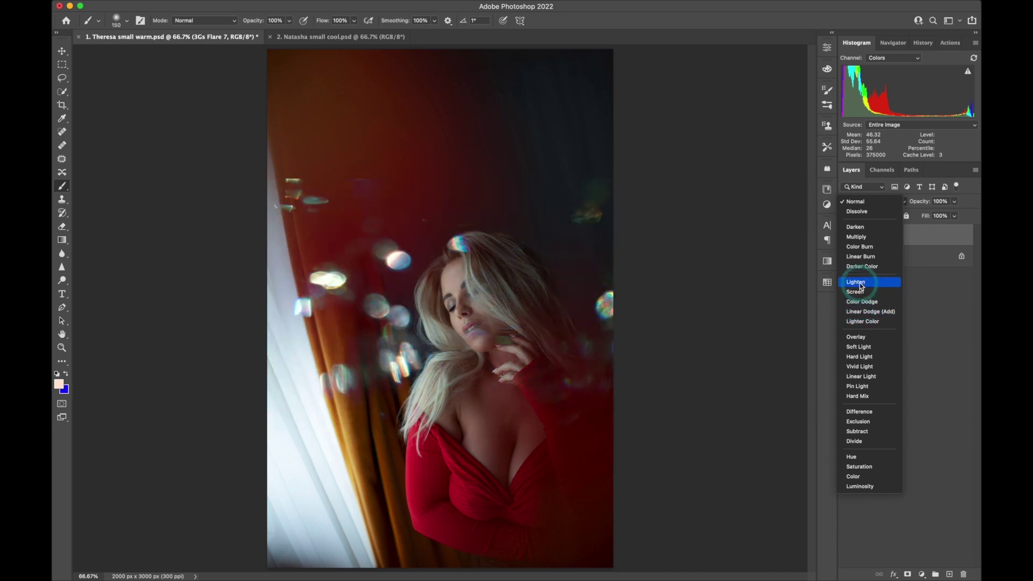
{"action": "left_click", "coordinate": [861, 284]}
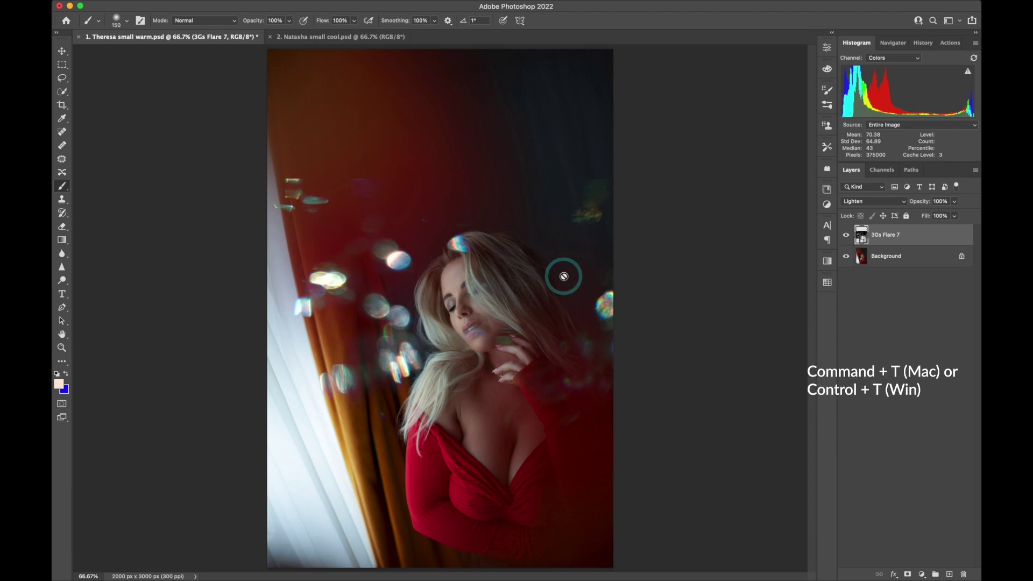
Rotate the 3Gs Flare 7 layer about 78°, enlarge it beyond the canvas and reposition it so the brightest flares surround the woman's face.
{"action": "key", "text": "super+t"}
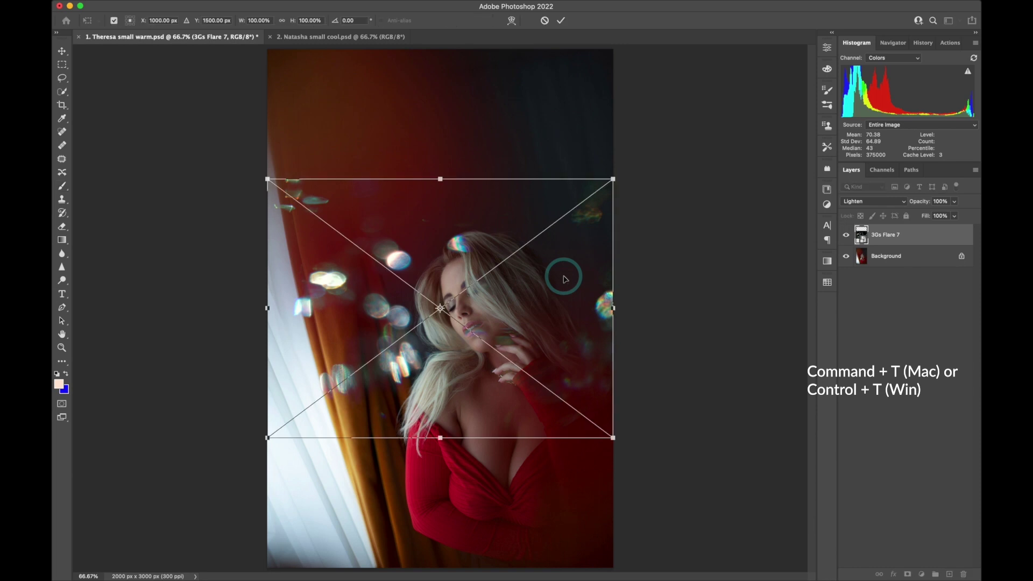
{"action": "left_click_drag", "start_coordinate": [617, 169], "coordinate": [549, 399]}
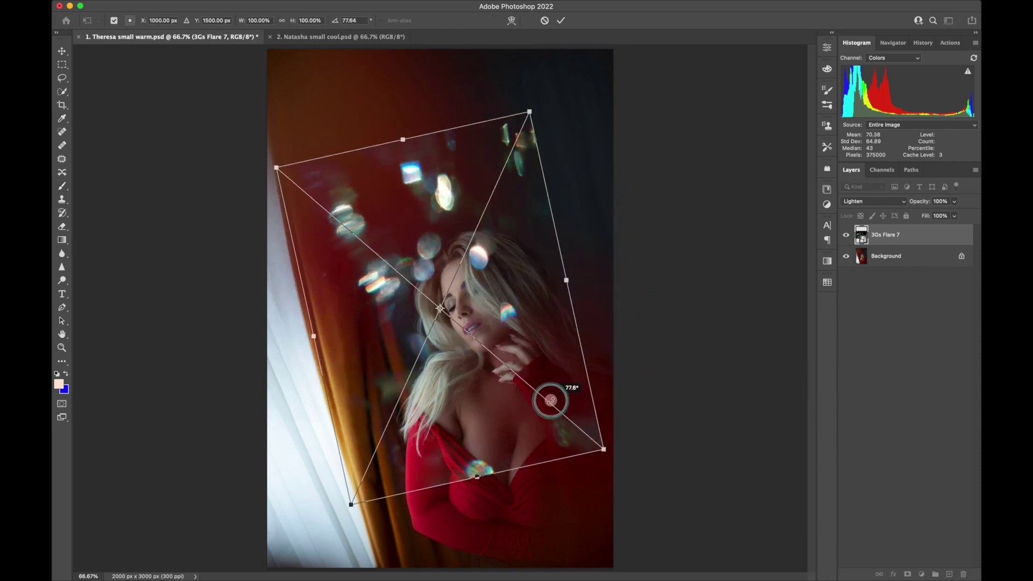
{"action": "left_click_drag", "start_coordinate": [601, 448], "coordinate": [764, 578]}
{"action": "left_click_drag", "start_coordinate": [623, 473], "coordinate": [511, 348]}
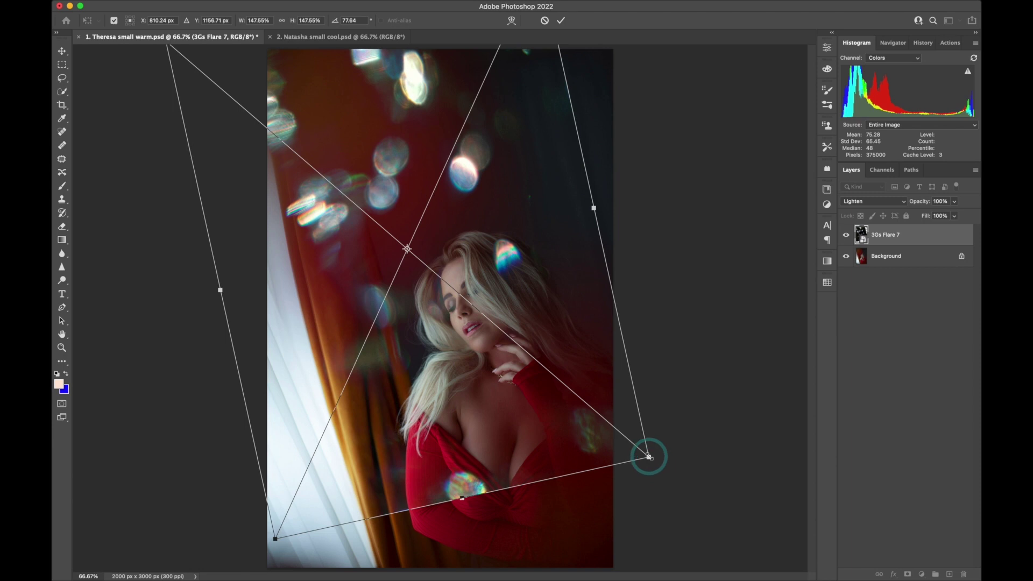
{"action": "left_click_drag", "start_coordinate": [649, 456], "coordinate": [853, 580]}
{"action": "left_click_drag", "start_coordinate": [720, 454], "coordinate": [658, 449]}
{"action": "key", "text": "Return"}
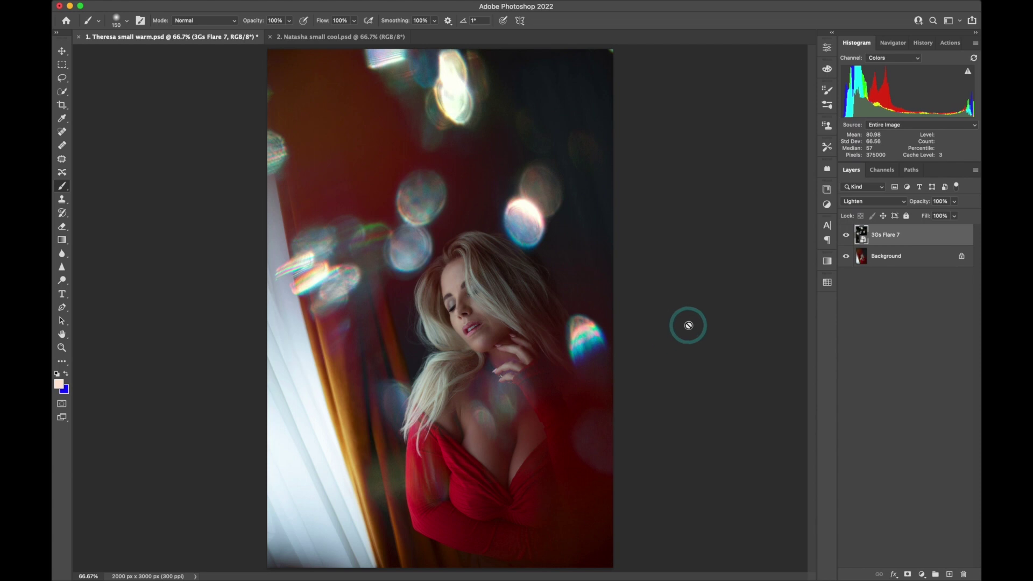
Add a Hue/Saturation adjustment layer with Colorize enabled and clip it to the 3Gs Flare 7 layer.
{"action": "left_click", "coordinate": [923, 575]}
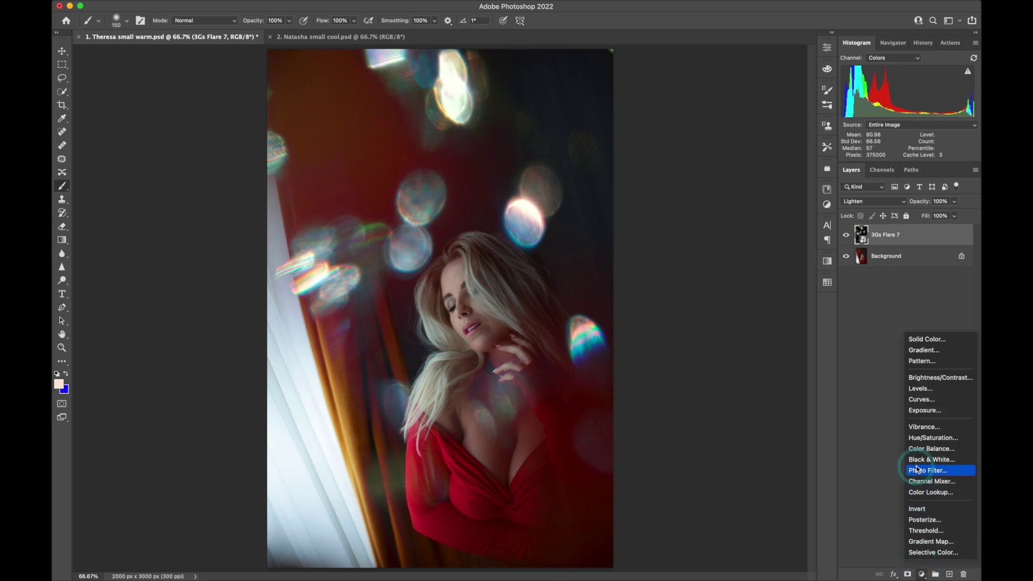
{"action": "left_click", "coordinate": [922, 440]}
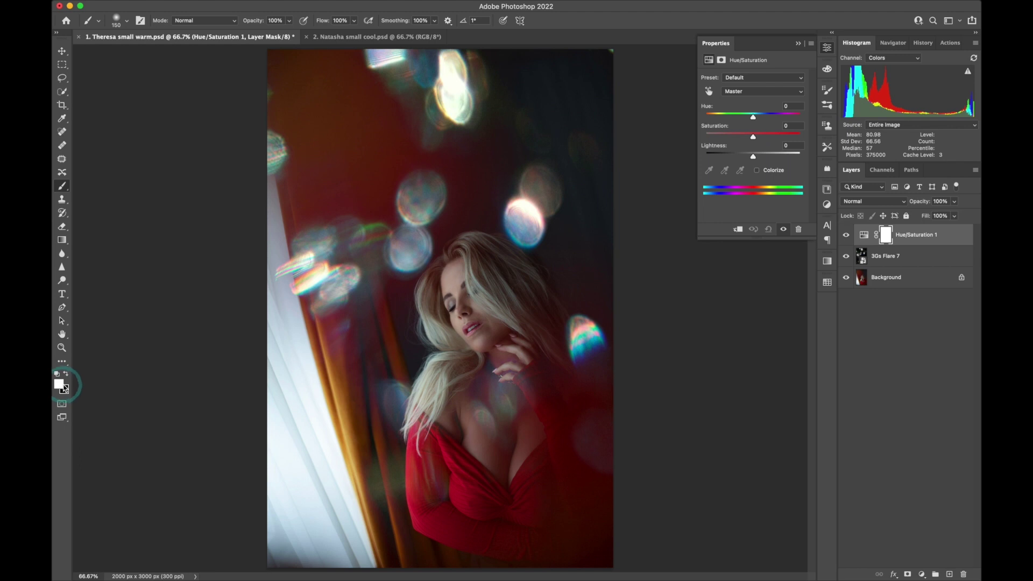
{"action": "left_click", "coordinate": [757, 171]}
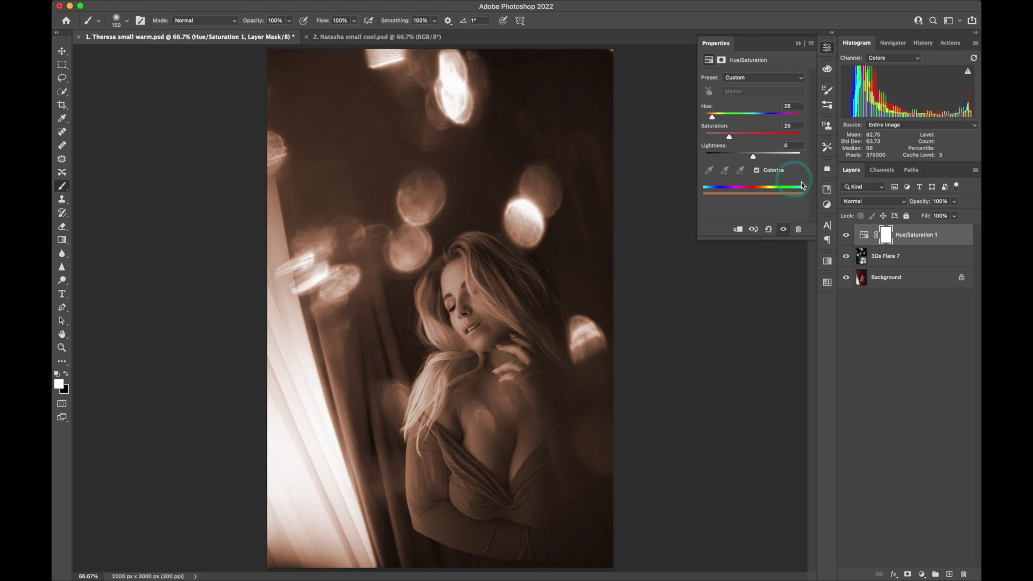
{"action": "left_click", "coordinate": [917, 236]}
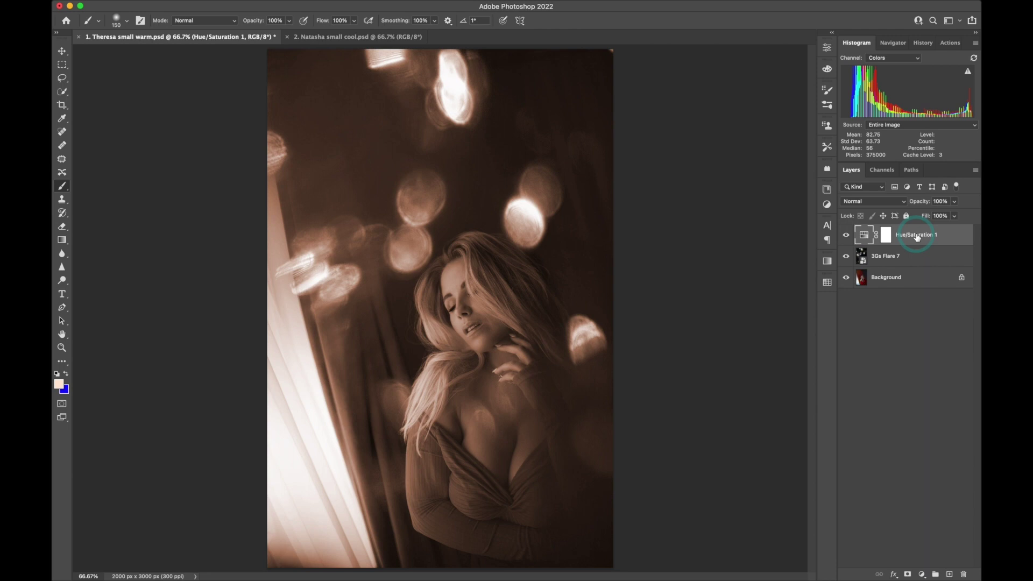
{"action": "key", "text": "super+alt+g"}
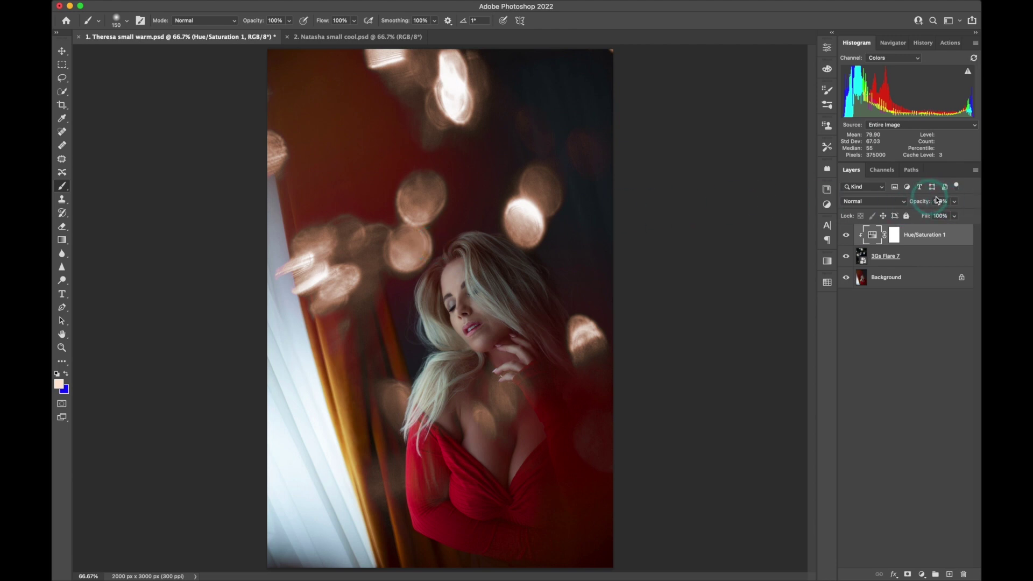
Lower the Hue/Saturation layer's opacity to 60% and select the 3Gs Flare 7 layer.
{"action": "left_click", "coordinate": [956, 202]}
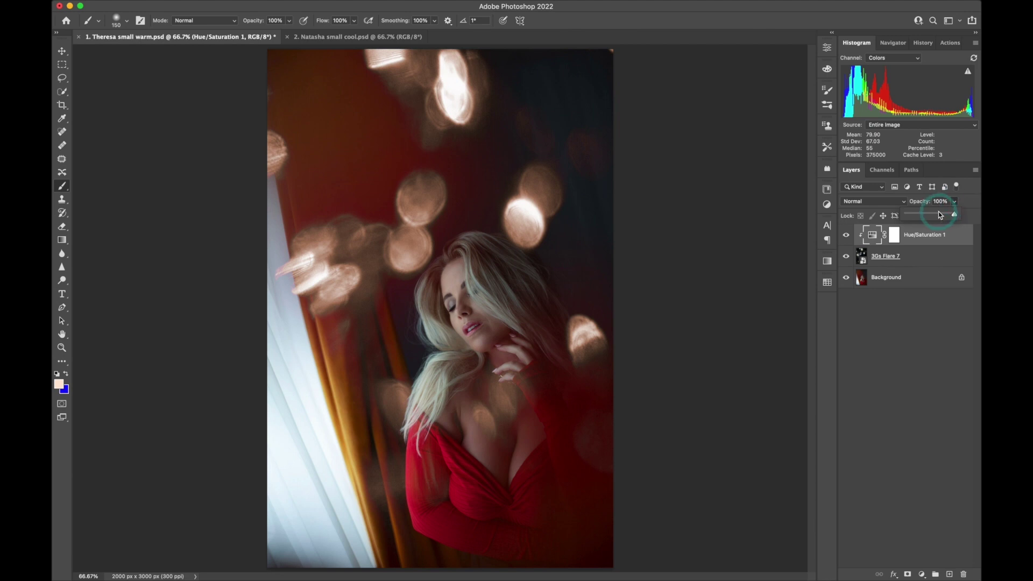
{"action": "left_click", "coordinate": [937, 216]}
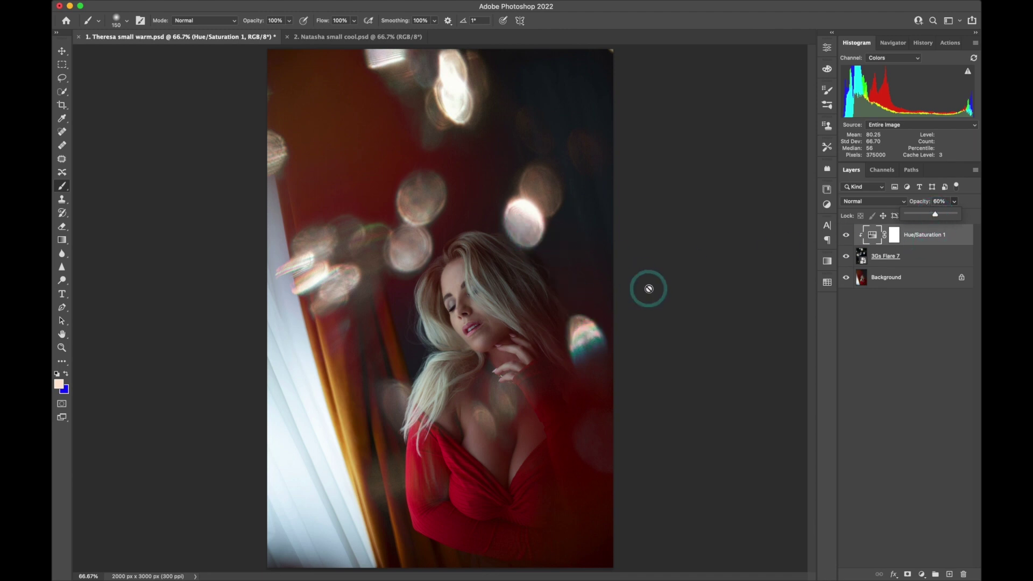
{"action": "left_click", "coordinate": [947, 344]}
{"action": "left_click", "coordinate": [930, 258]}
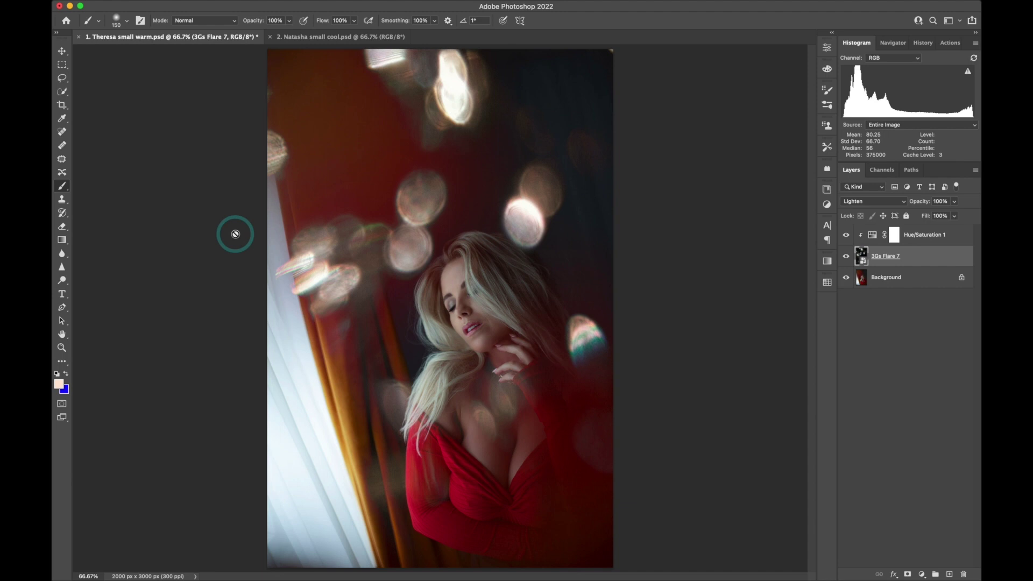
Shift the 3Gs Flare 7 layer slightly up and to the right over the warm portrait.
{"action": "left_click", "coordinate": [62, 51]}
{"action": "left_click_drag", "start_coordinate": [536, 300], "coordinate": [533, 292]}
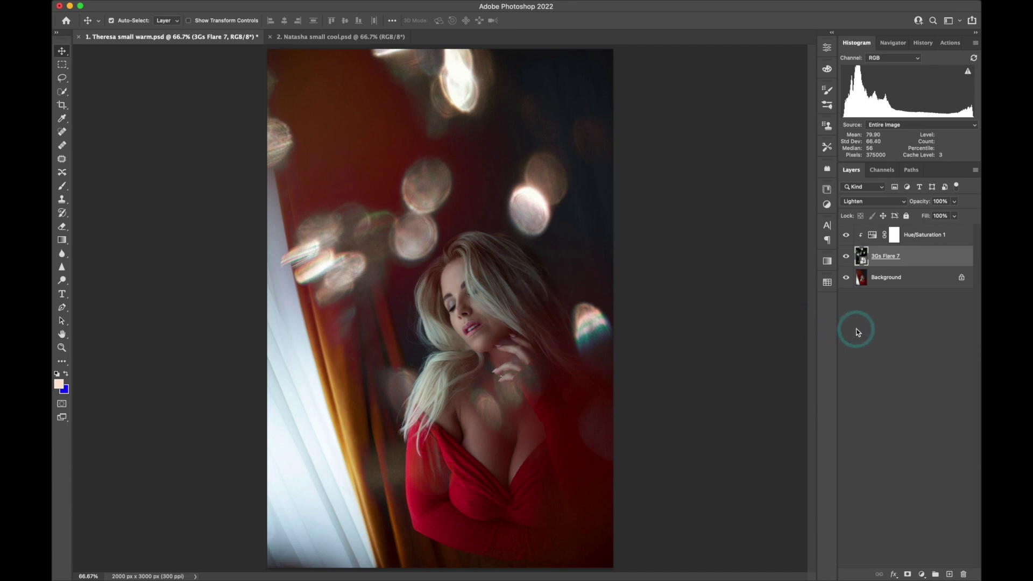
In the cool portrait document, sample the woman's forehead highlight as foreground color and raise its brightness to 100%, giving c6d9ff.
{"action": "left_click", "coordinate": [346, 38]}
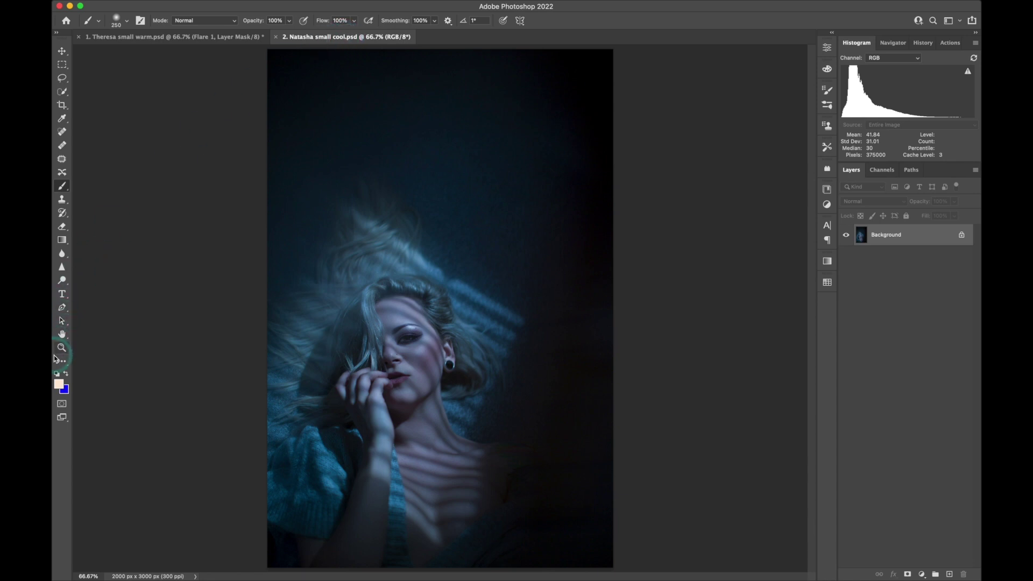
{"action": "left_click", "coordinate": [59, 384]}
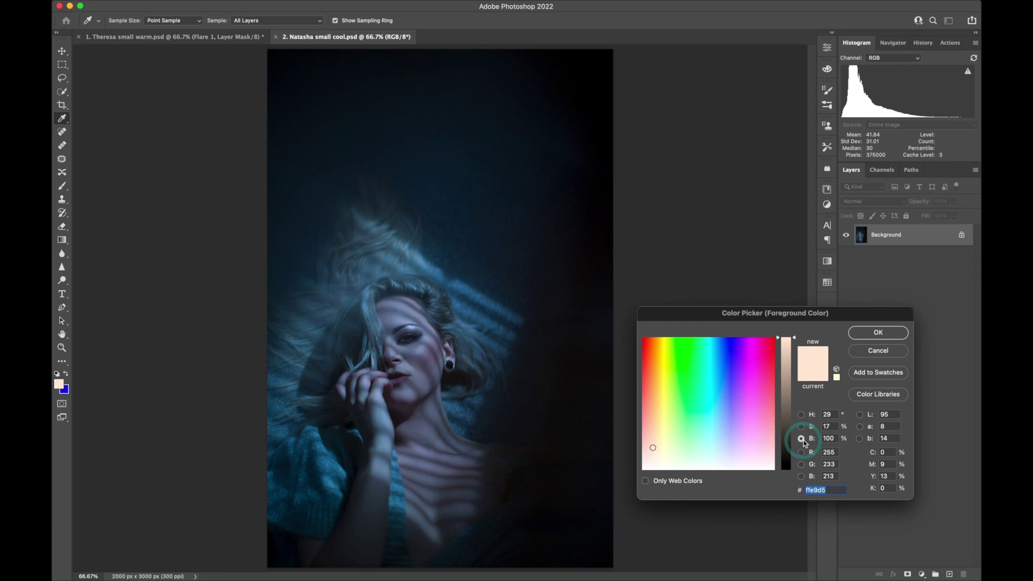
{"action": "left_click", "coordinate": [405, 321]}
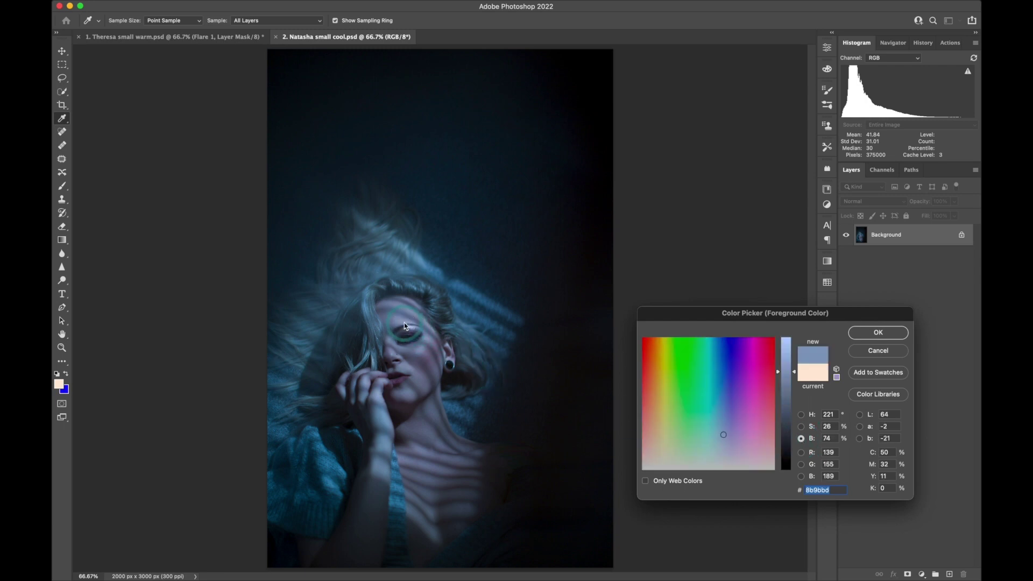
{"action": "left_click", "coordinate": [415, 323]}
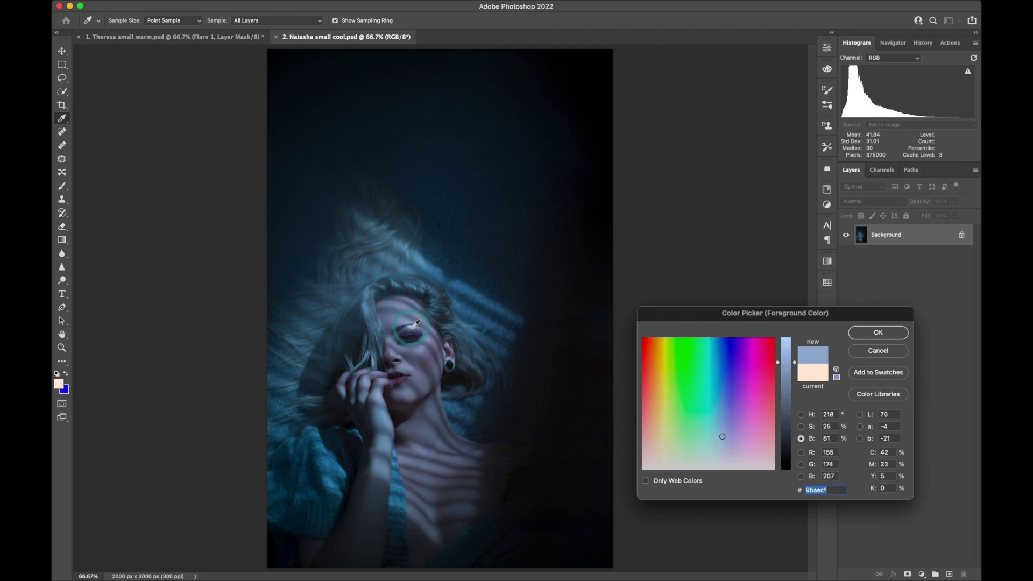
{"action": "left_click", "coordinate": [415, 323]}
{"action": "left_click_drag", "start_coordinate": [416, 323], "coordinate": [799, 325]}
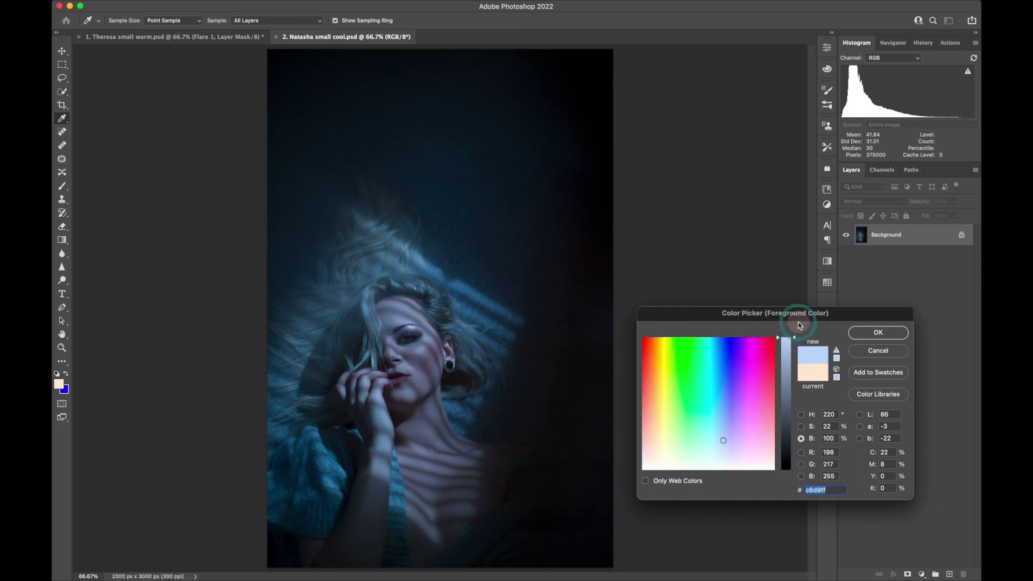
{"action": "left_click", "coordinate": [886, 333]}
{"action": "key", "text": "b"}
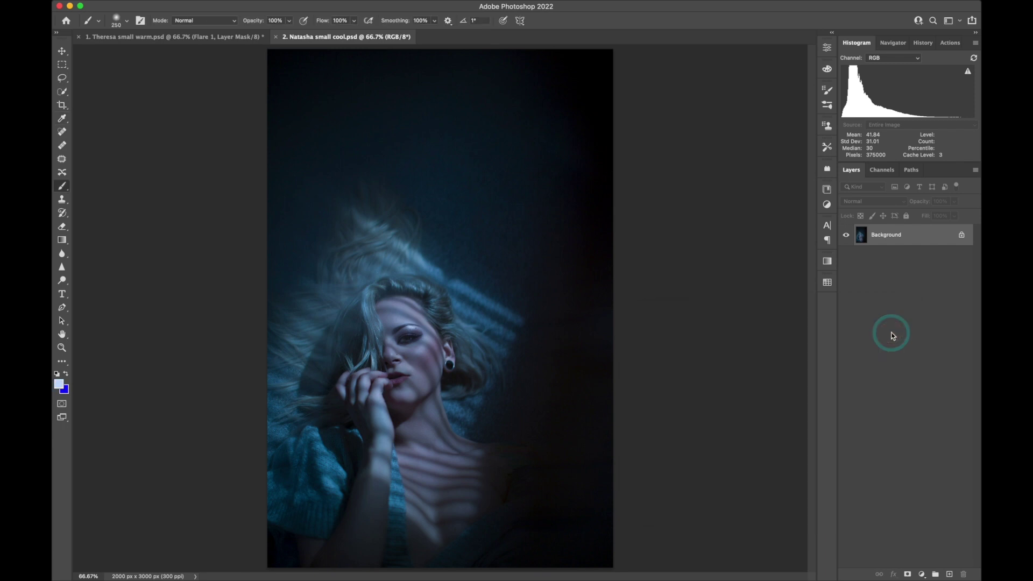
Switch to Finder and preview the flare images in the iPhone 3Gs Flares folder, from 3Gs Flare 1.tif through 3Gs Flare 9.tif.
{"action": "left_click", "coordinate": [712, 64]}
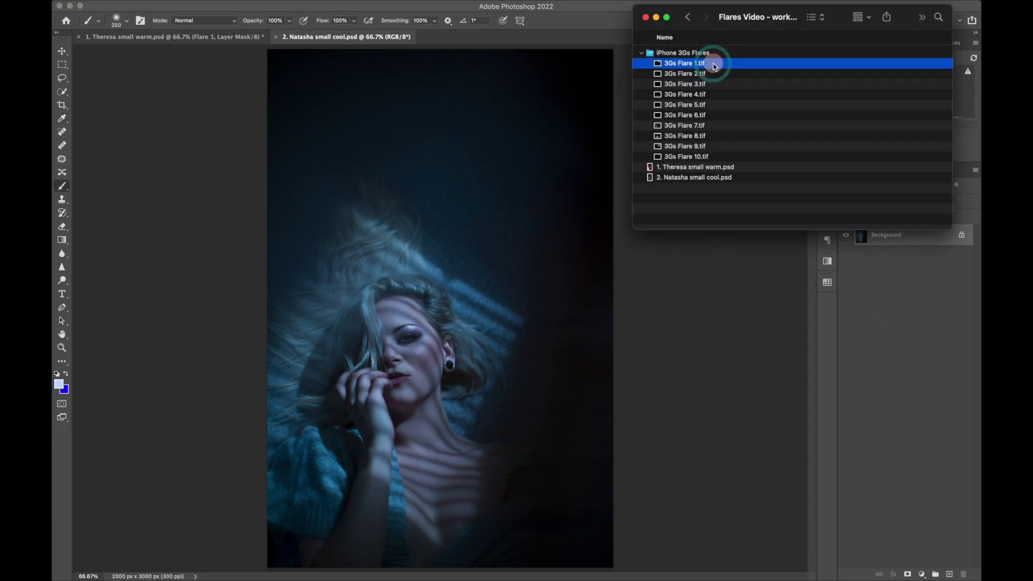
{"action": "key", "text": "space"}
{"action": "key", "text": "Down"}
{"action": "key", "text": "Down"}
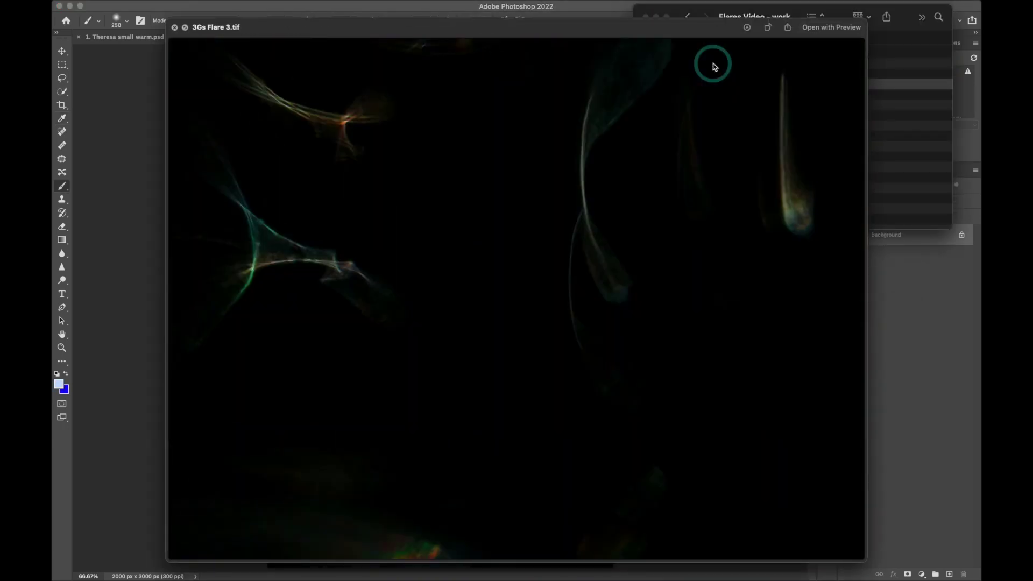
{"action": "key", "text": "Down"}
{"action": "key", "text": "Down"}
{"action": "key", "text": "Down"}
{"action": "key", "text": "Down"}
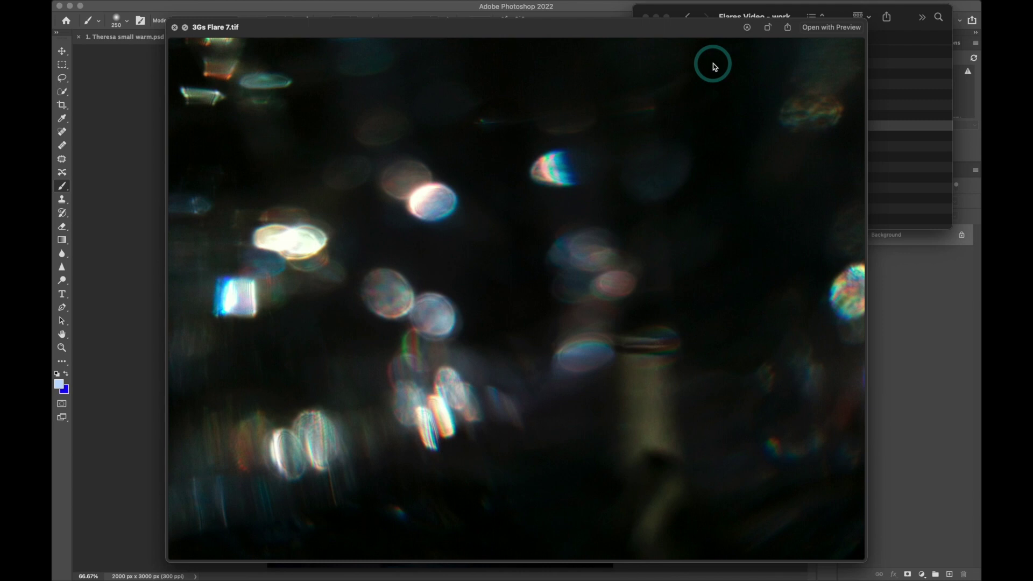
{"action": "key", "text": "Down"}
{"action": "key", "text": "Down"}
{"action": "key", "text": "Up"}
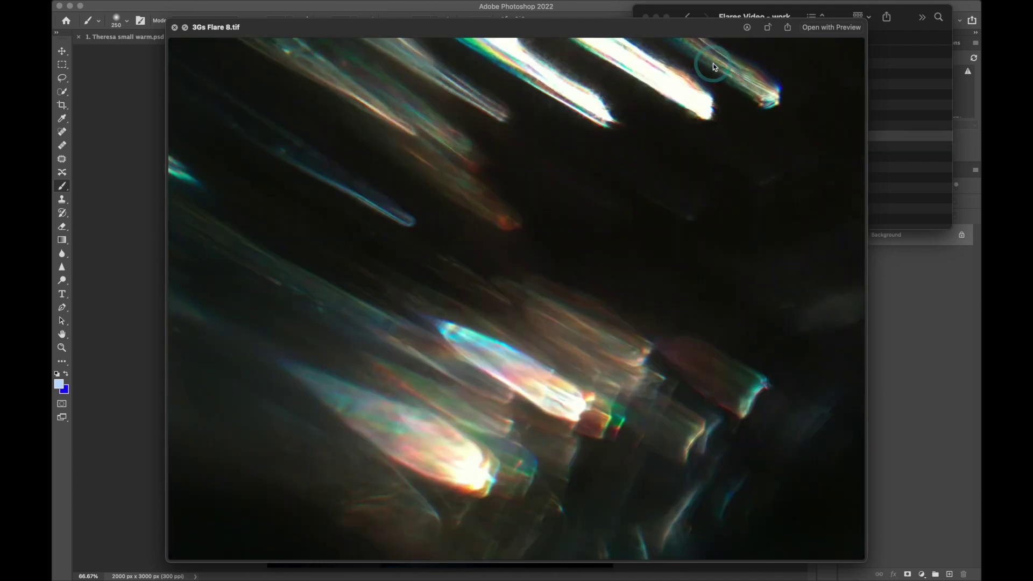
{"action": "key", "text": "space"}
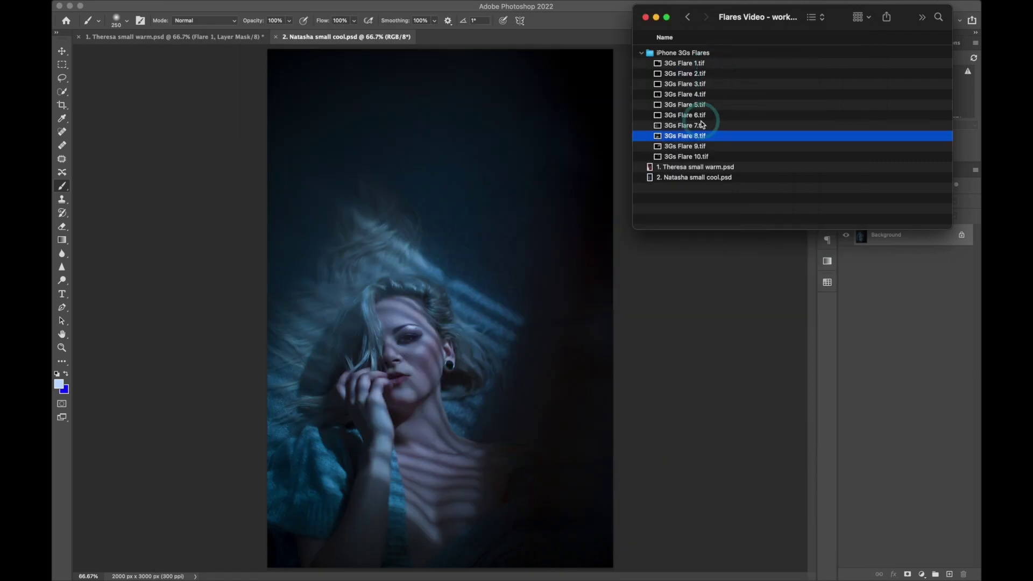
Place 3Gs Flare 8.tif over the cool portrait as a Smart Object layer with the Screen blend mode.
{"action": "left_click_drag", "start_coordinate": [686, 135], "coordinate": [379, 315]}
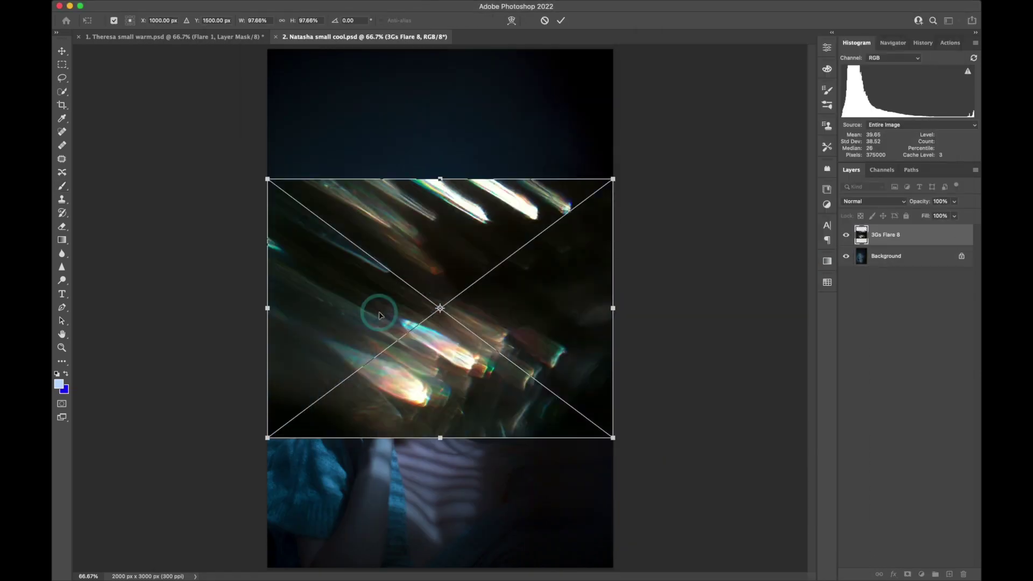
{"action": "left_click", "coordinate": [902, 235]}
{"action": "right_click", "coordinate": [901, 235]}
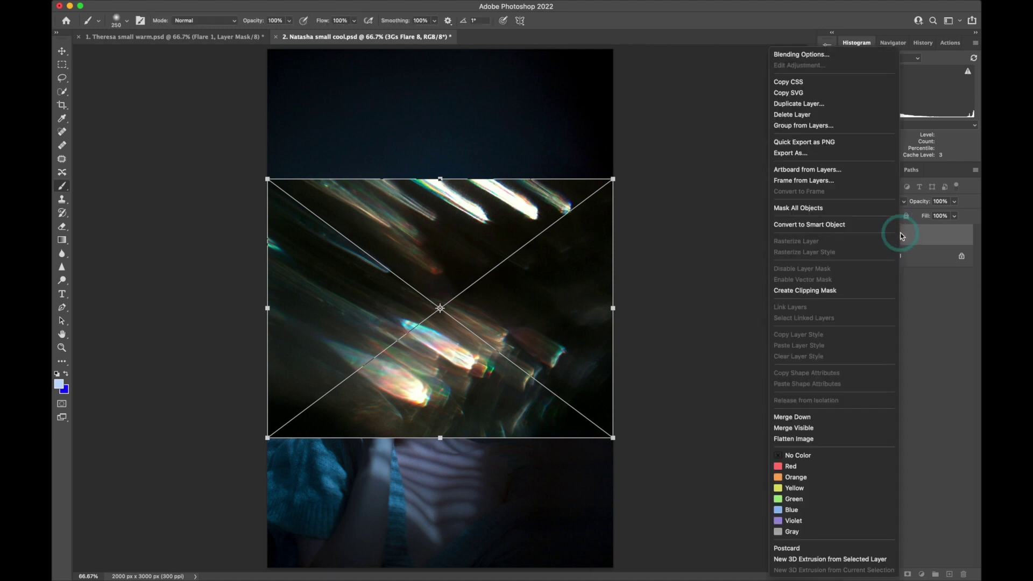
{"action": "left_click", "coordinate": [832, 226]}
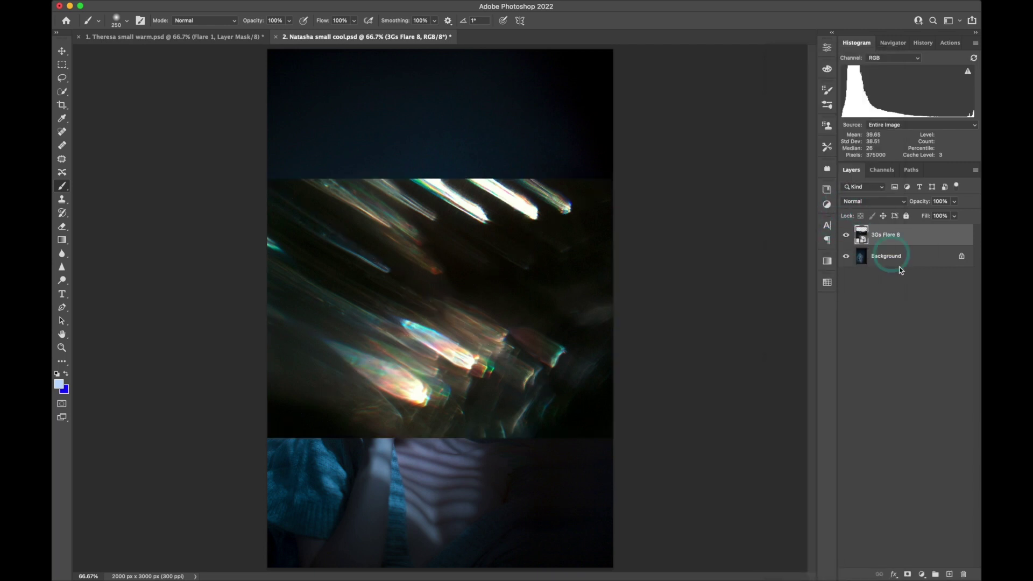
{"action": "left_click", "coordinate": [897, 204]}
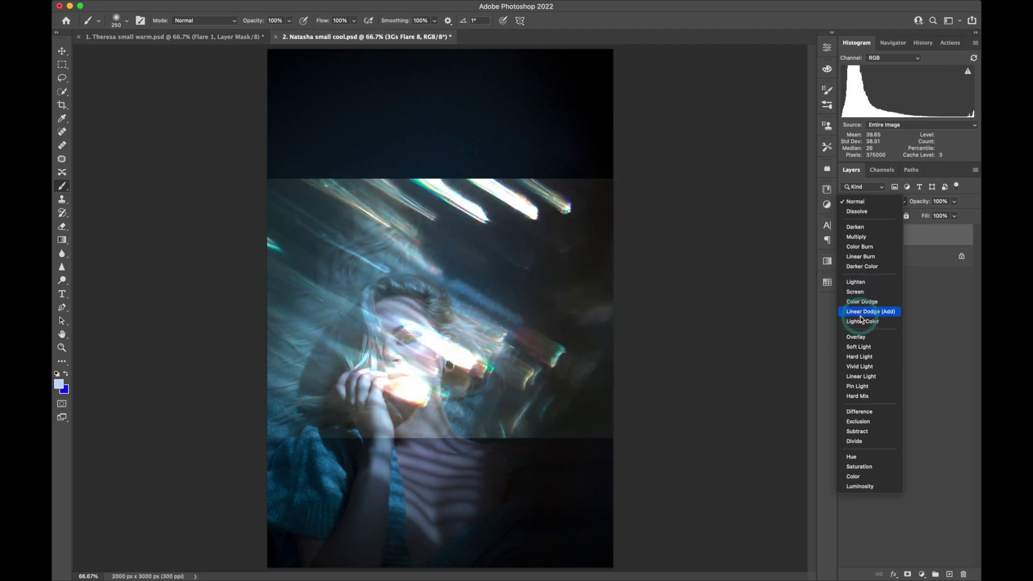
{"action": "left_click", "coordinate": [857, 291]}
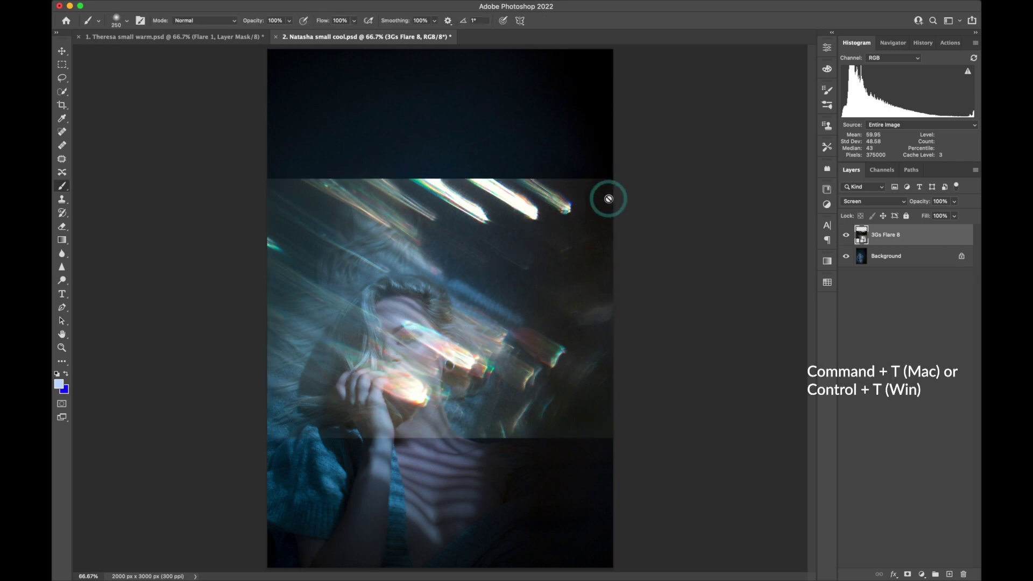
Rotate the 3Gs Flare 8 layer about 89°, enlarge it to about 168% and reposition it so the bright streaks flank the woman's face.
{"action": "key", "text": "super+t"}
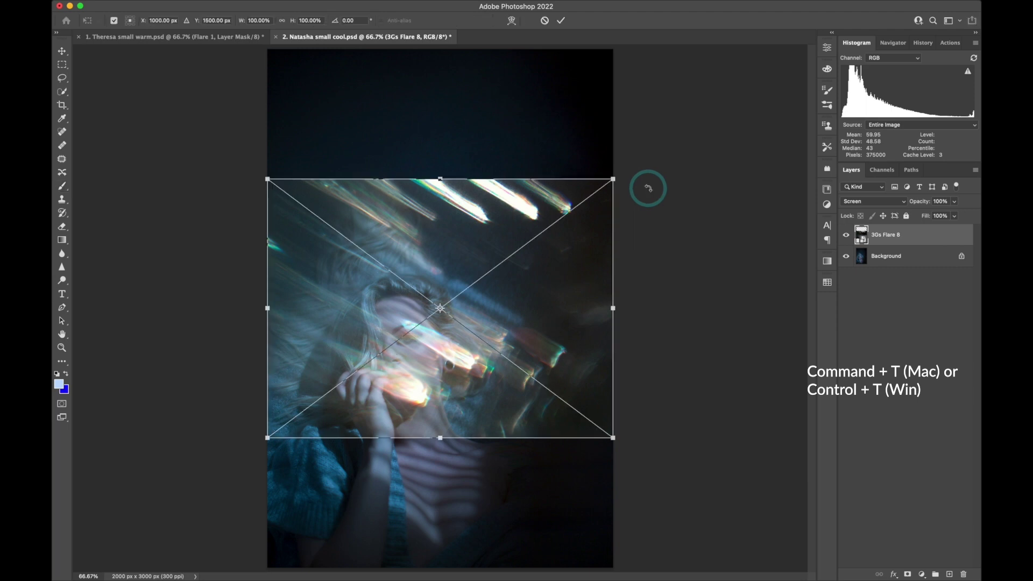
{"action": "left_click_drag", "start_coordinate": [627, 168], "coordinate": [624, 485]}
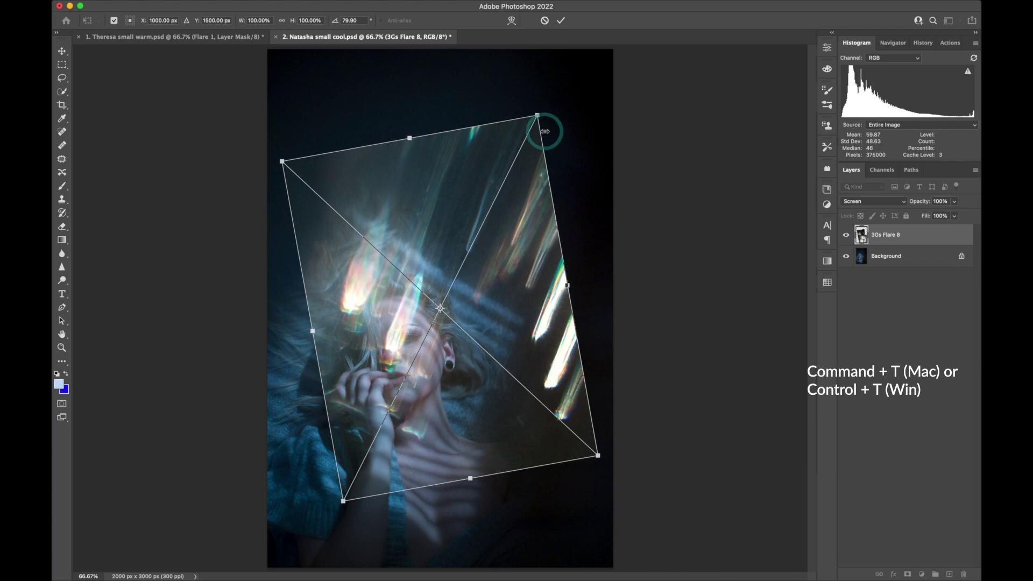
{"action": "left_click_drag", "start_coordinate": [537, 114], "coordinate": [954, 2]}
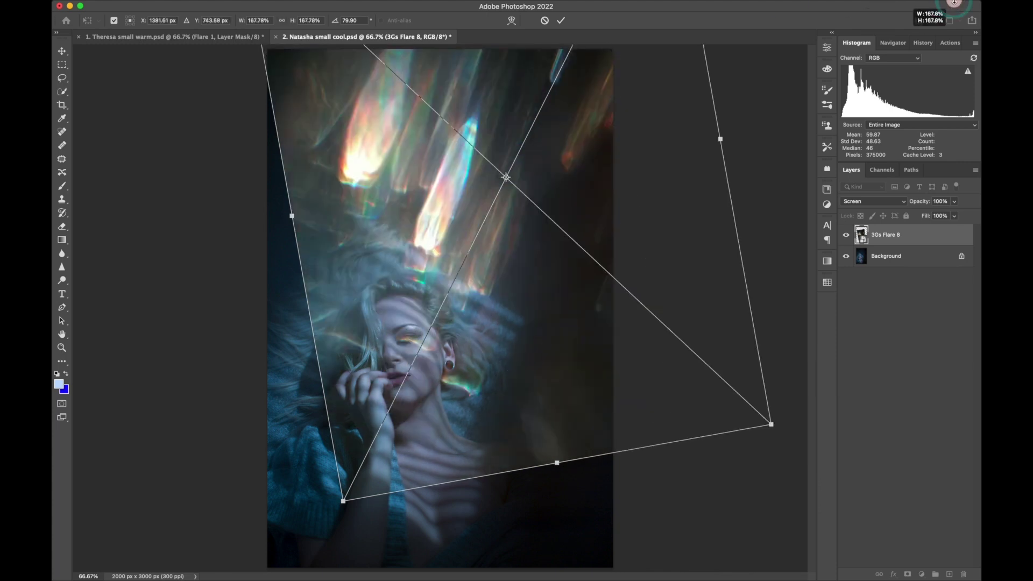
{"action": "left_click_drag", "start_coordinate": [657, 434], "coordinate": [579, 469]}
{"action": "left_click_drag", "start_coordinate": [703, 445], "coordinate": [678, 524]}
{"action": "left_click_drag", "start_coordinate": [595, 455], "coordinate": [569, 469]}
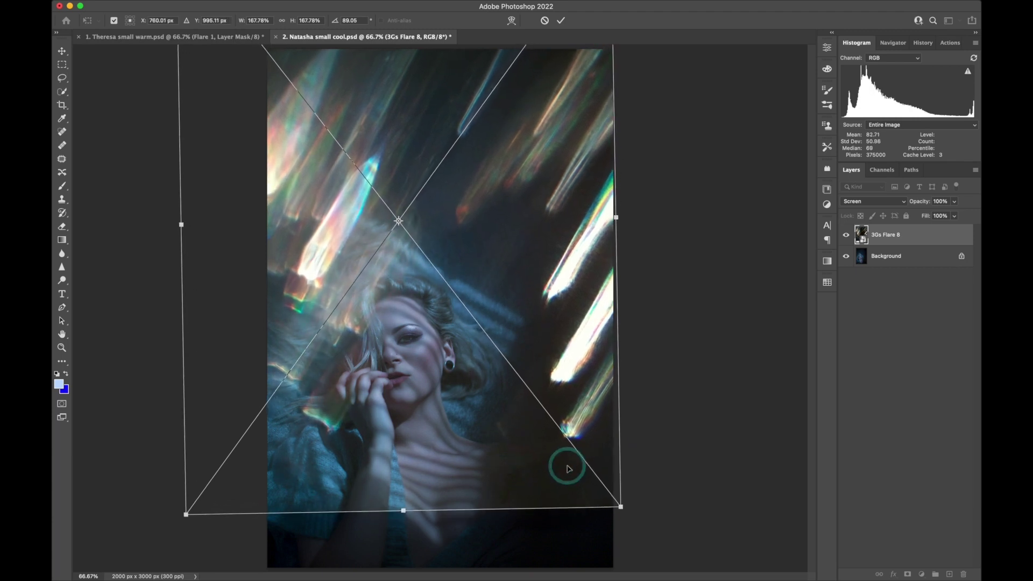
{"action": "key", "text": "Return"}
{"action": "key", "text": "b"}
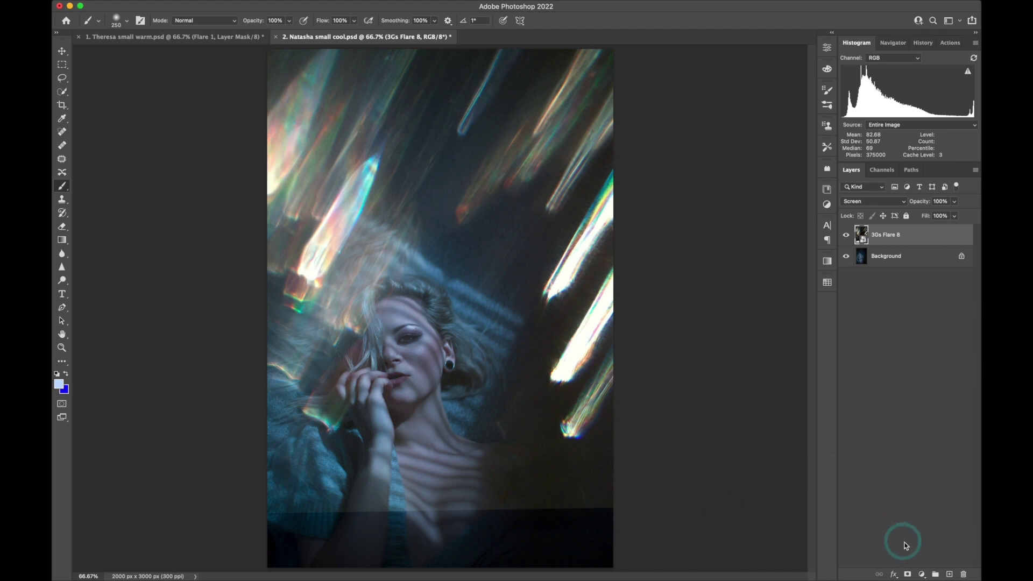
Add a Hue/Saturation adjustment layer with Colorize enabled and clip it to the 3Gs Flare 8 layer.
{"action": "left_click", "coordinate": [922, 577]}
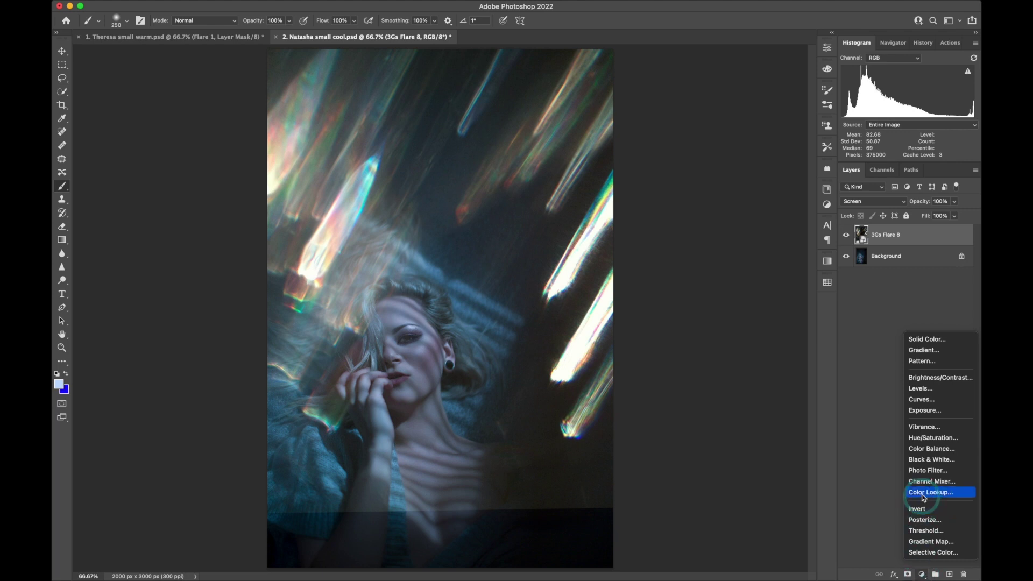
{"action": "left_click", "coordinate": [931, 440]}
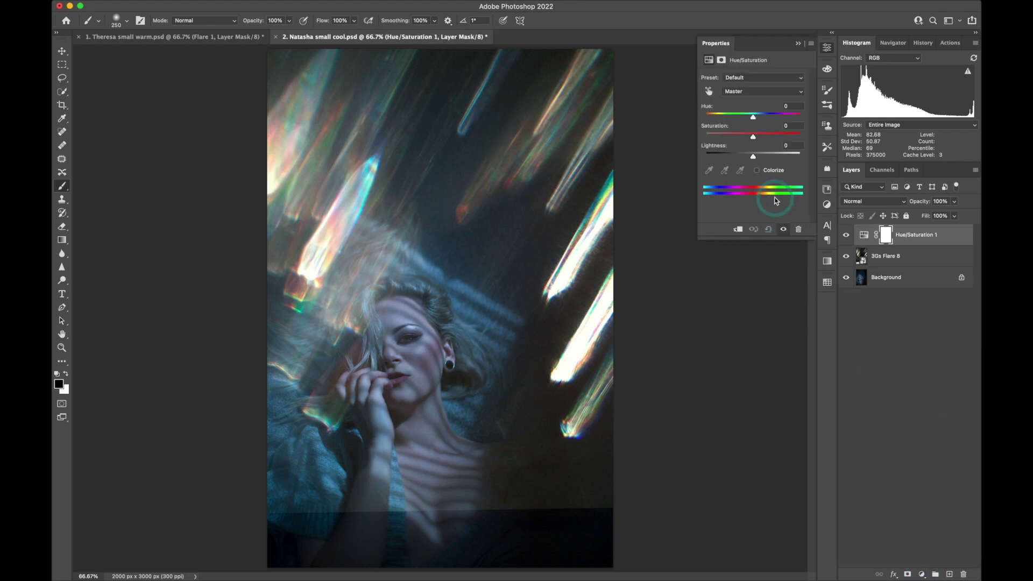
{"action": "left_click", "coordinate": [757, 171]}
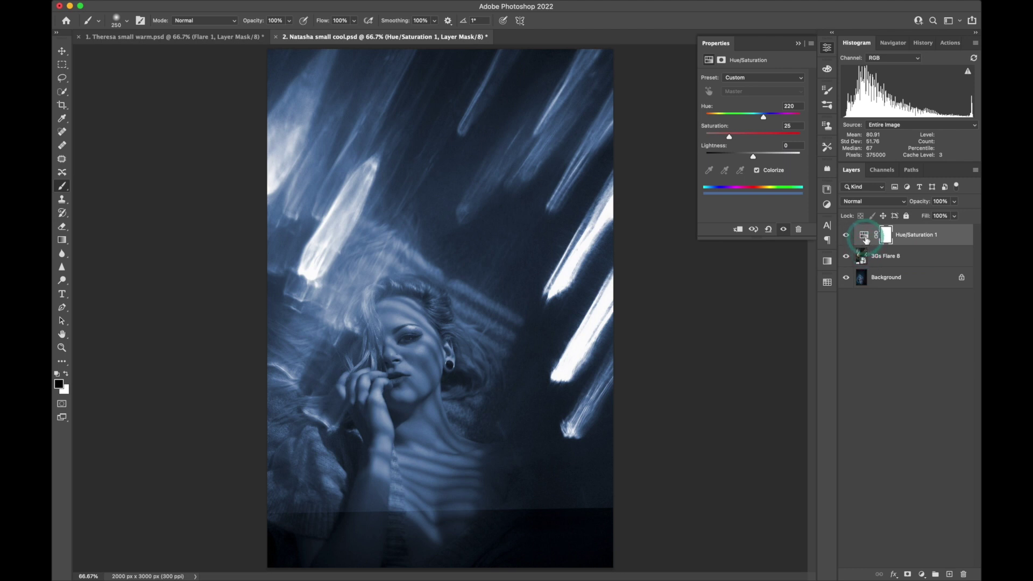
{"action": "right_click", "coordinate": [922, 236]}
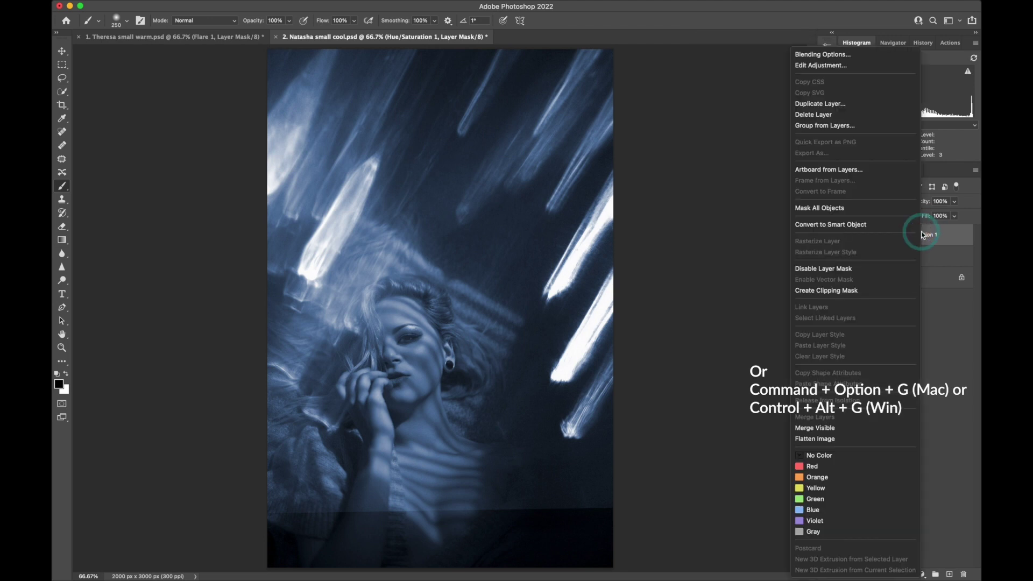
{"action": "left_click", "coordinate": [845, 289]}
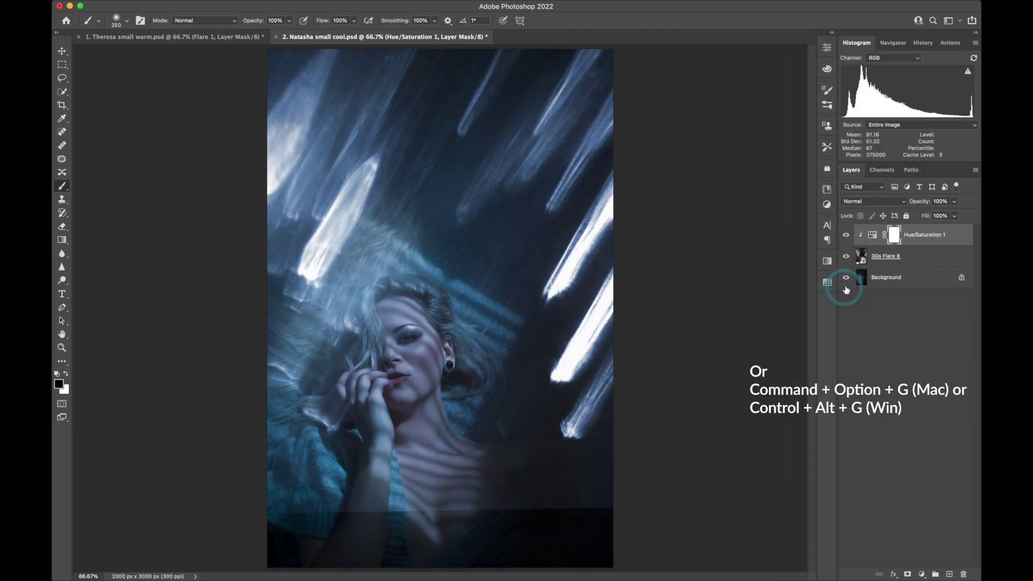
Lower the opacity of the clipped Hue/Saturation layer to 70%.
{"action": "left_click", "coordinate": [954, 201]}
{"action": "mouse_move", "coordinate": [954, 215]}
{"action": "left_mouse_down"}
{"action": "mouse_move", "coordinate": [921, 215]}
{"action": "mouse_move", "coordinate": [941, 220]}
{"action": "left_mouse_up"}
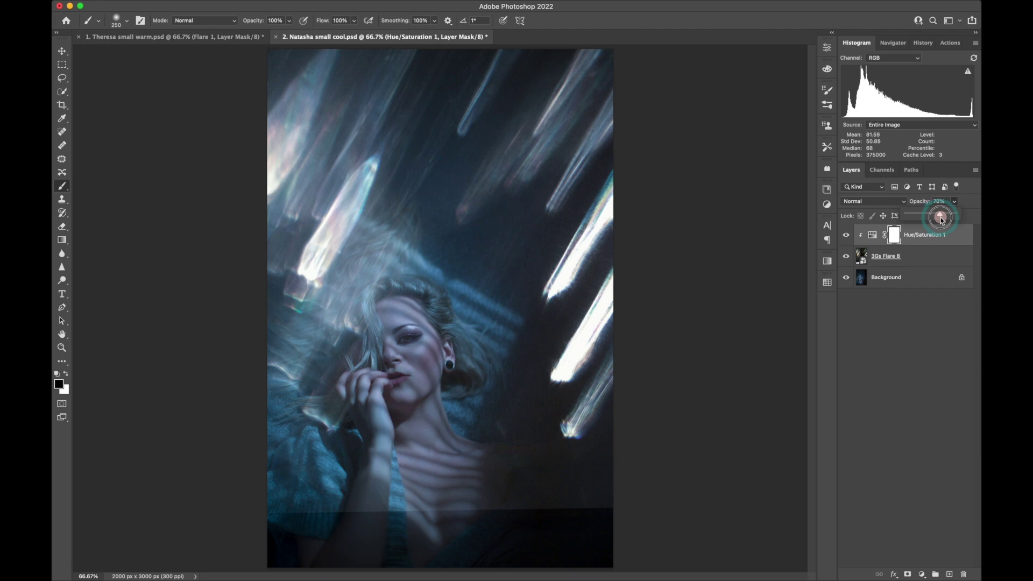
{"action": "left_click_drag", "start_coordinate": [941, 219], "coordinate": [941, 219]}
Group the Hue/Saturation and 3Gs Flare 8 layers into a group named Flare 1.
{"action": "left_click", "coordinate": [932, 257]}
{"action": "left_click", "coordinate": [932, 258]}
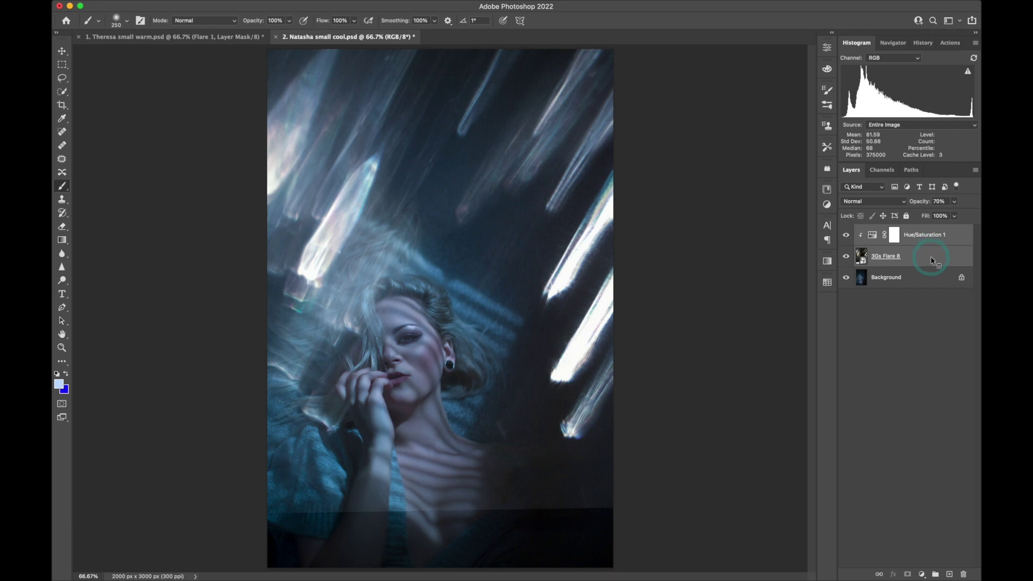
{"action": "right_click", "coordinate": [933, 261]}
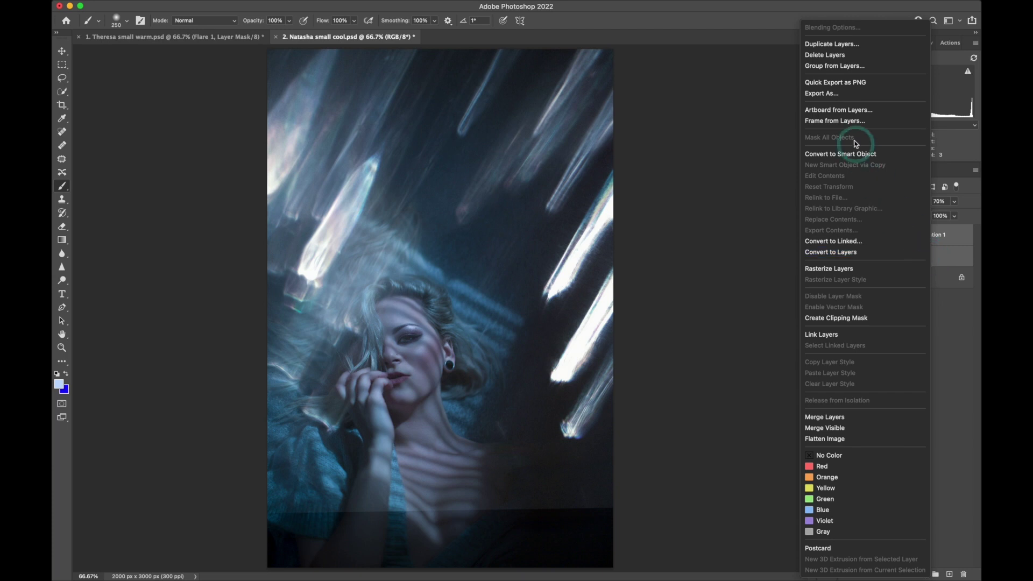
{"action": "left_click", "coordinate": [843, 68]}
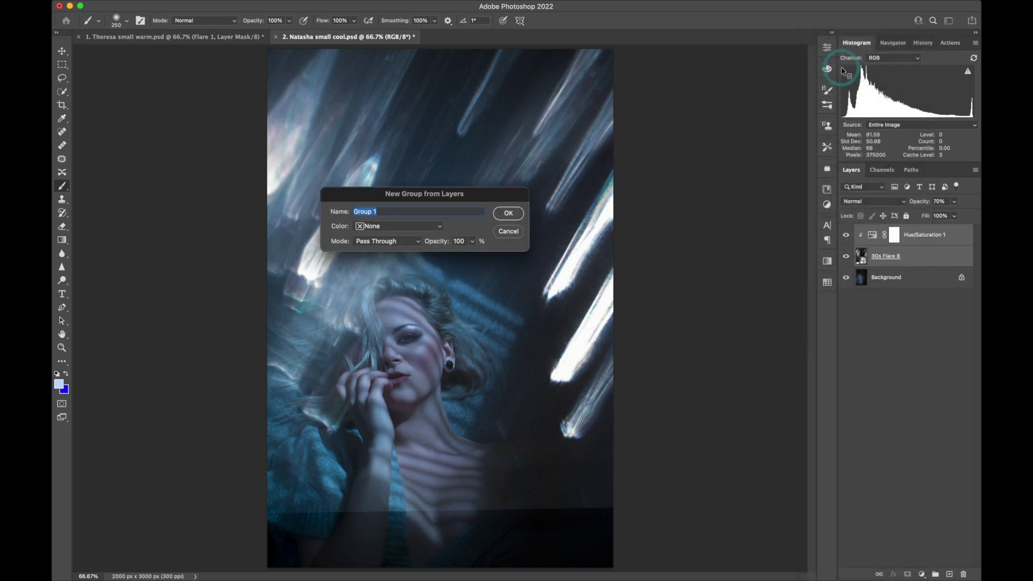
{"action": "type", "text": "Flare"}
{"action": "left_click", "coordinate": [511, 212]}
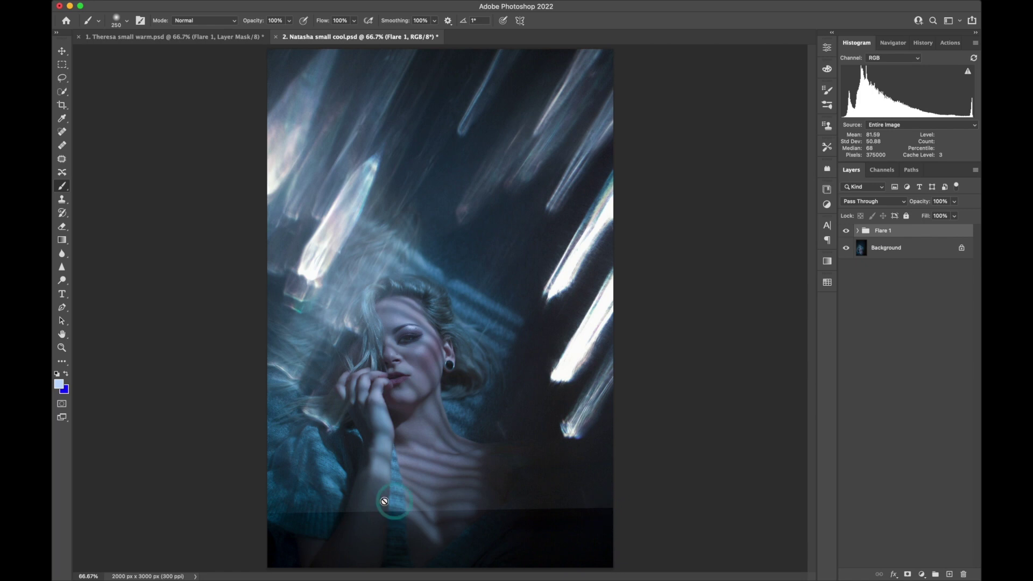
Add a layer mask to the Flare 1 group and switch to the Gradient tool for fading the flare's hard lower edge.
{"action": "left_click", "coordinate": [908, 575]}
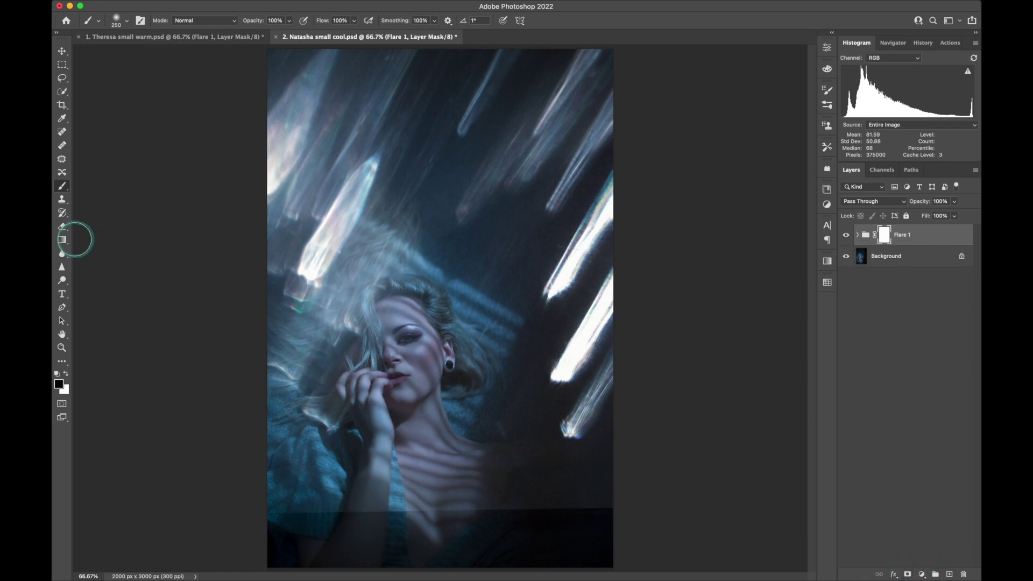
{"action": "left_click", "coordinate": [63, 240]}
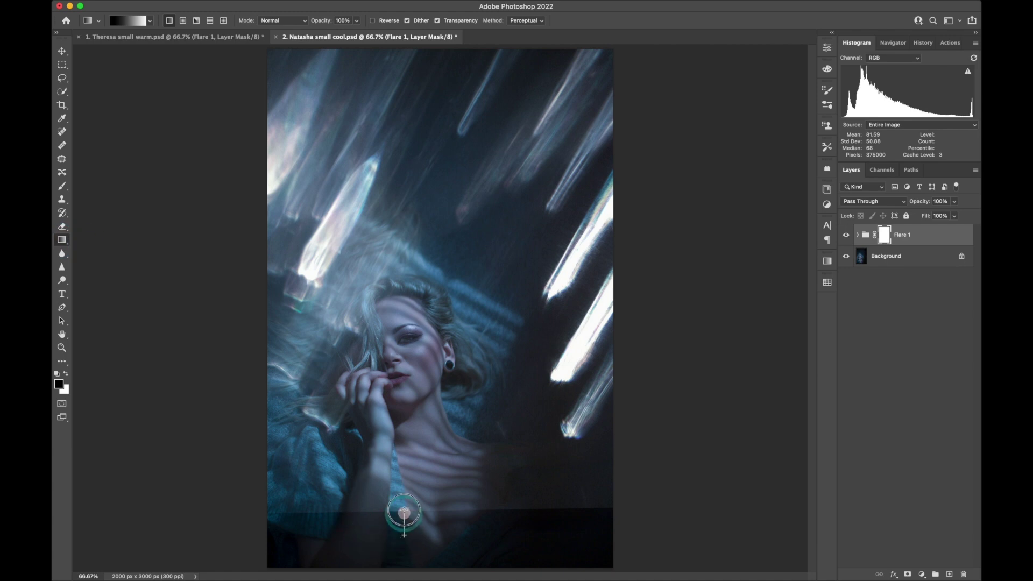